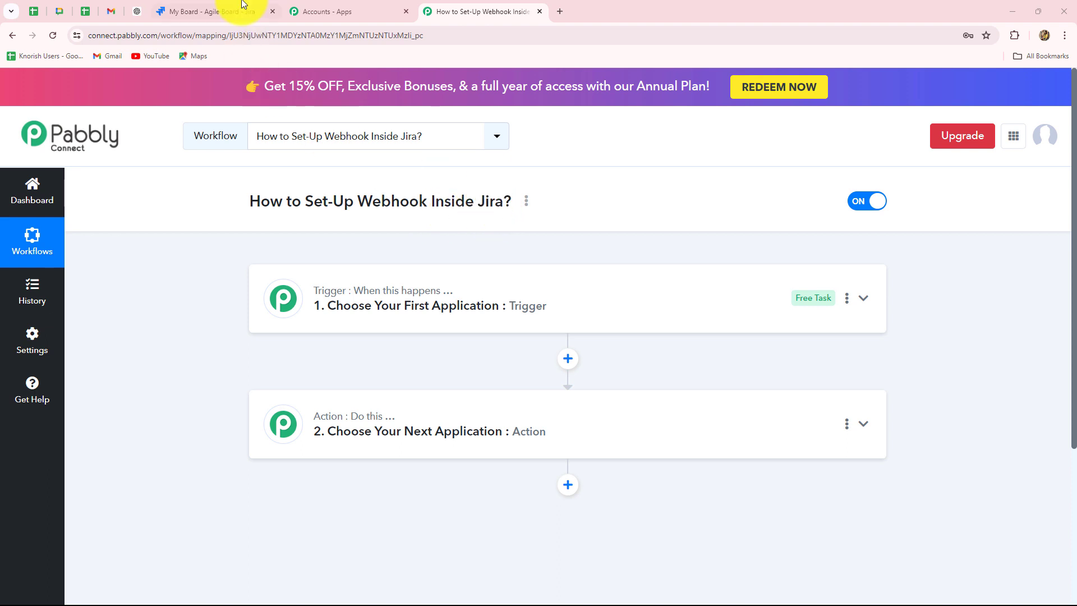
Step: Switch between the Jira board and the Pabbly workflow tabs
click(180, 8)
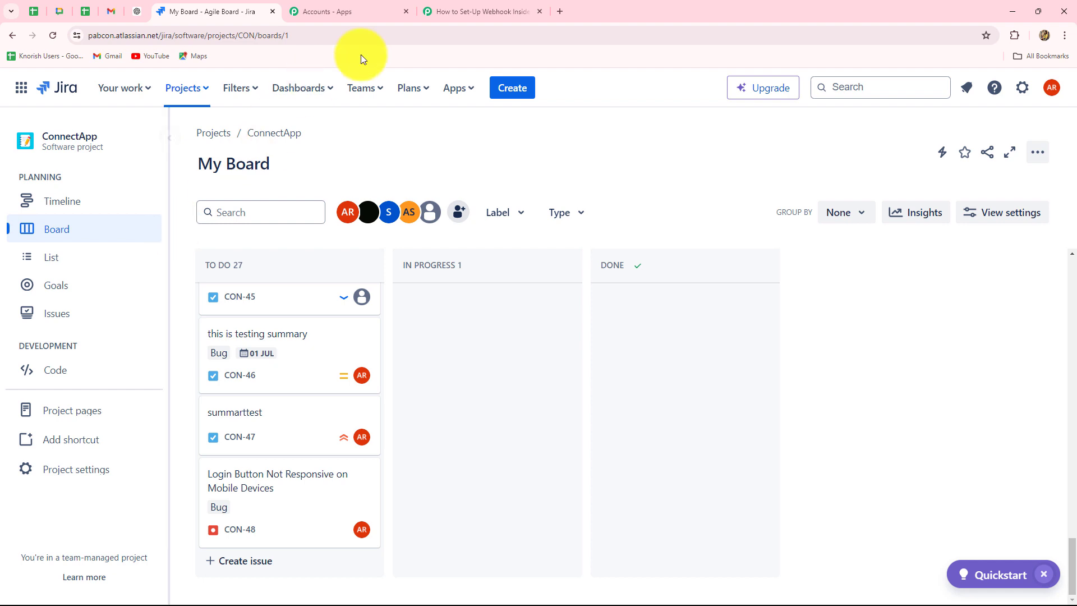
click(460, 10)
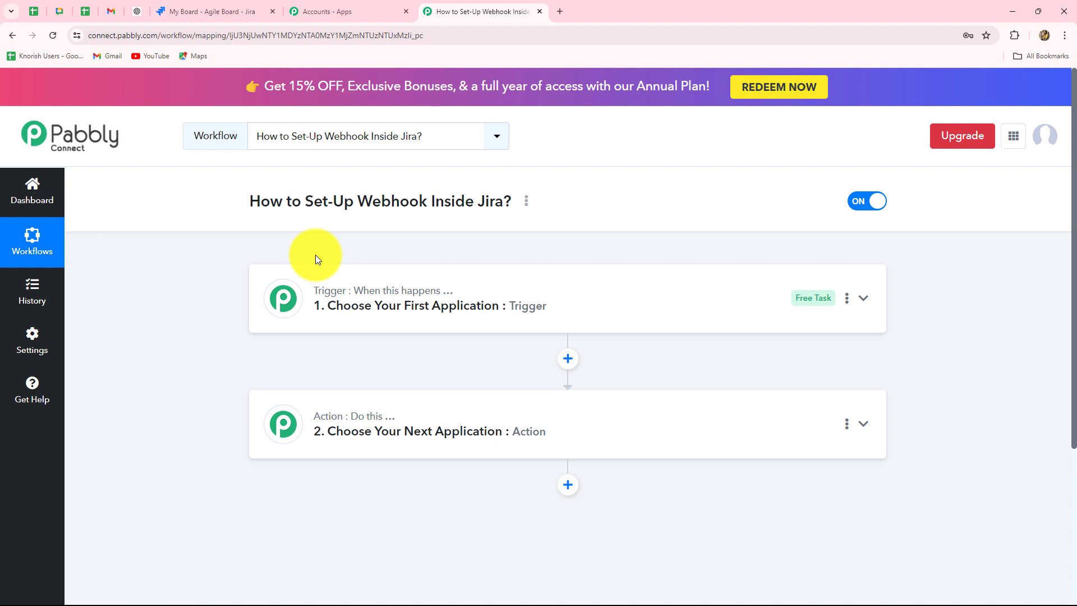
click(231, 8)
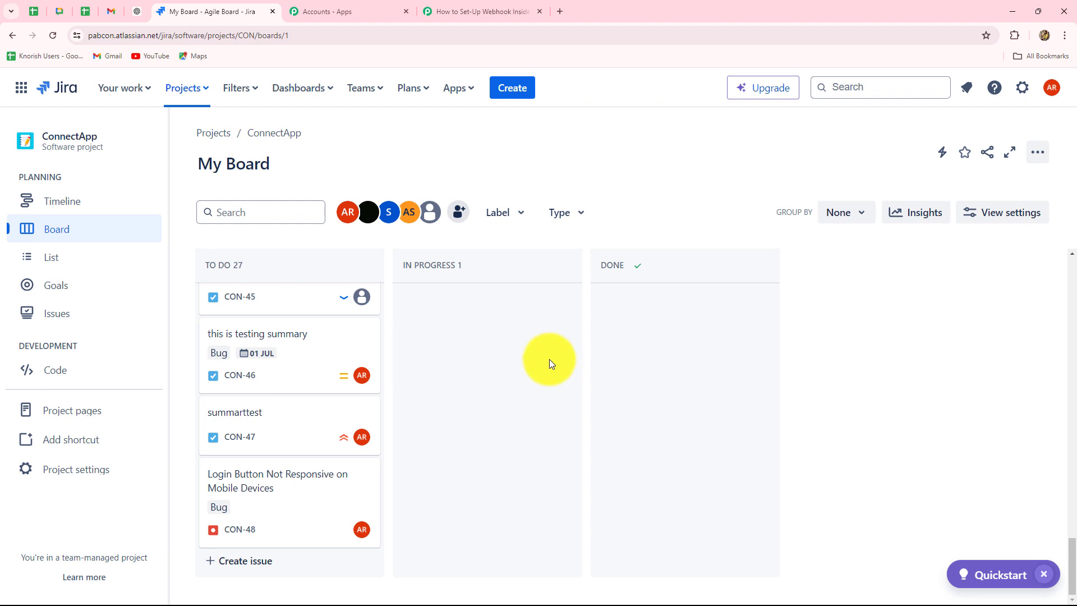
click(461, 8)
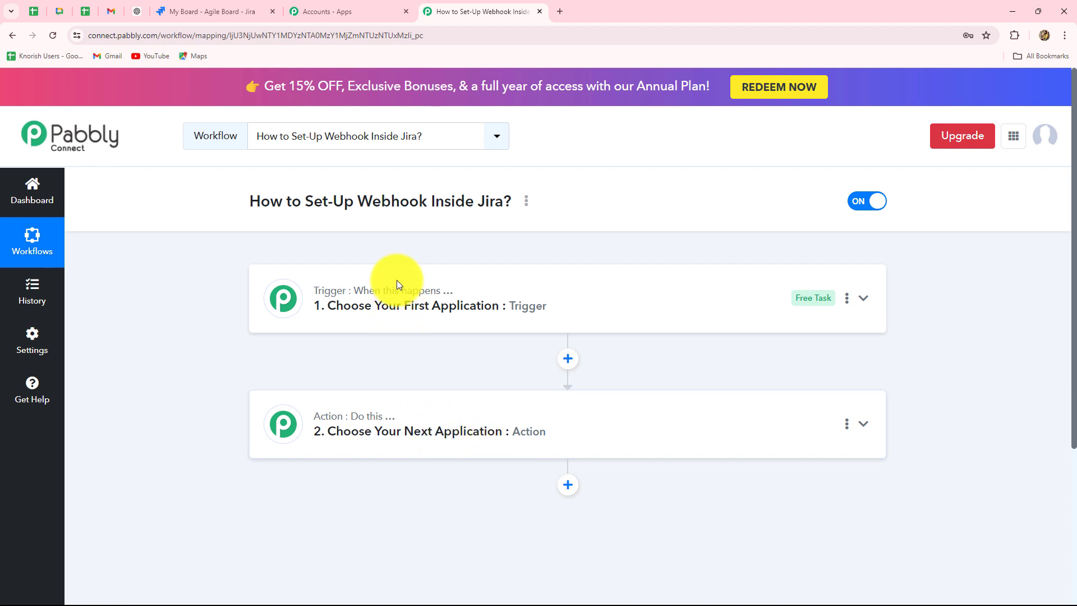
Step: Search 'Jir' and set Jira Software (Triggers) as the workflow's trigger app
mouse_move(360, 303)
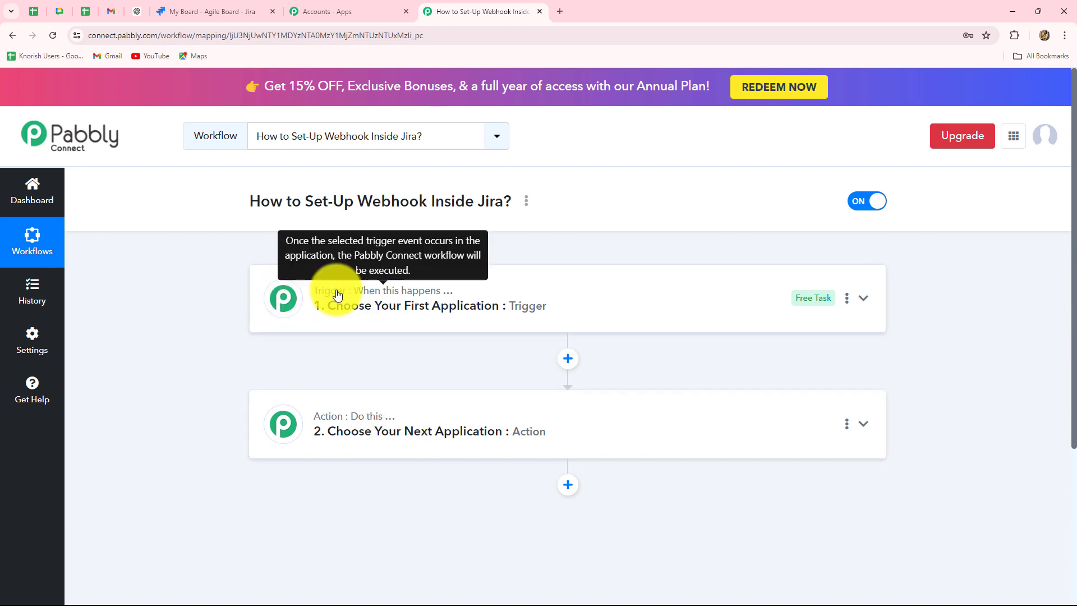
click(302, 291)
click(335, 391)
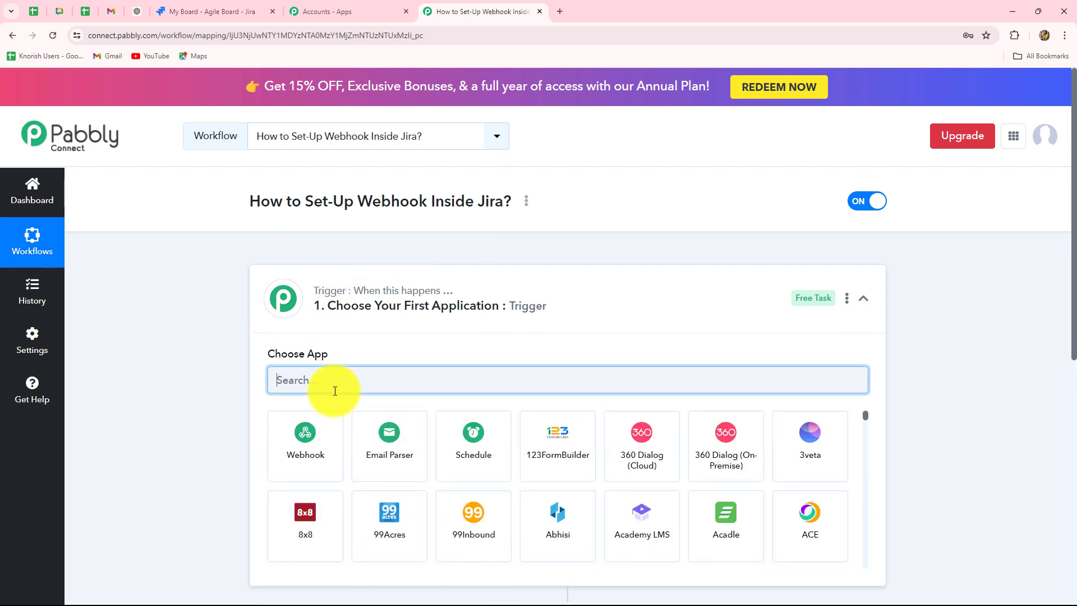
text(Jir)
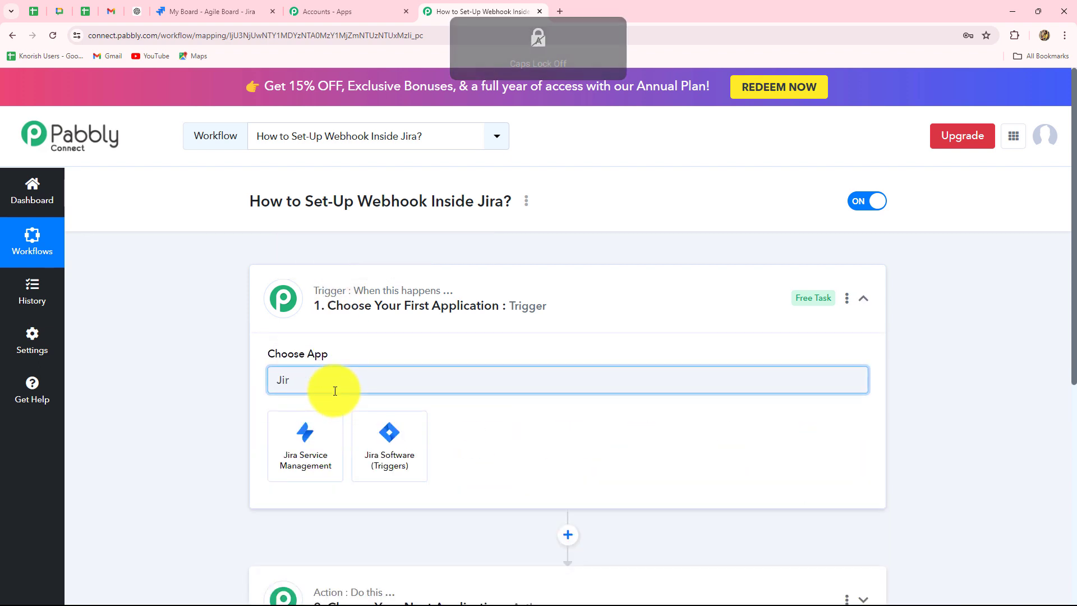
click(408, 443)
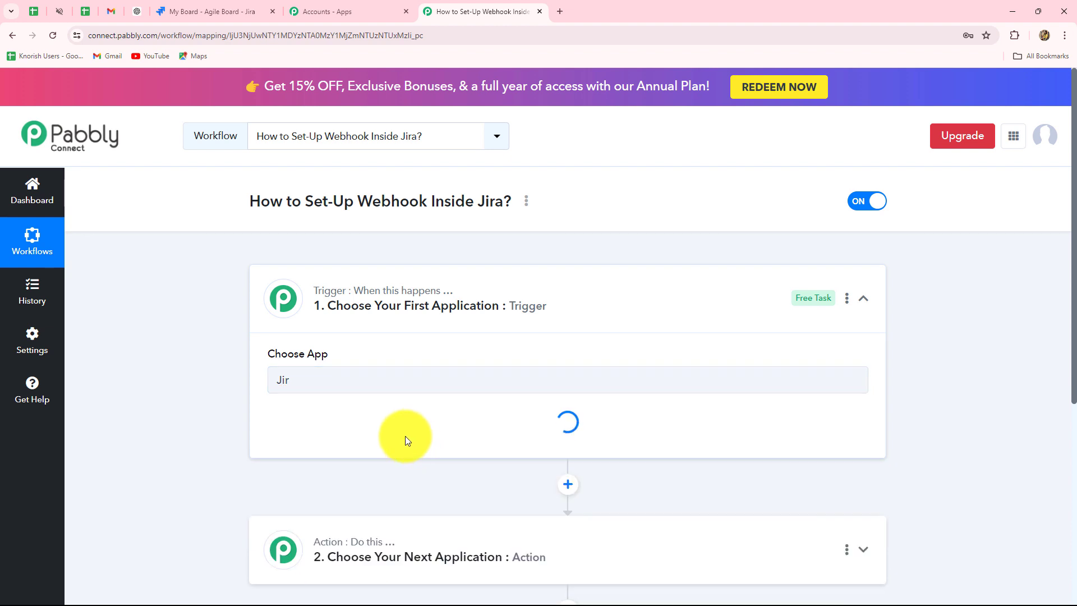
scroll(304, 421, down, 2)
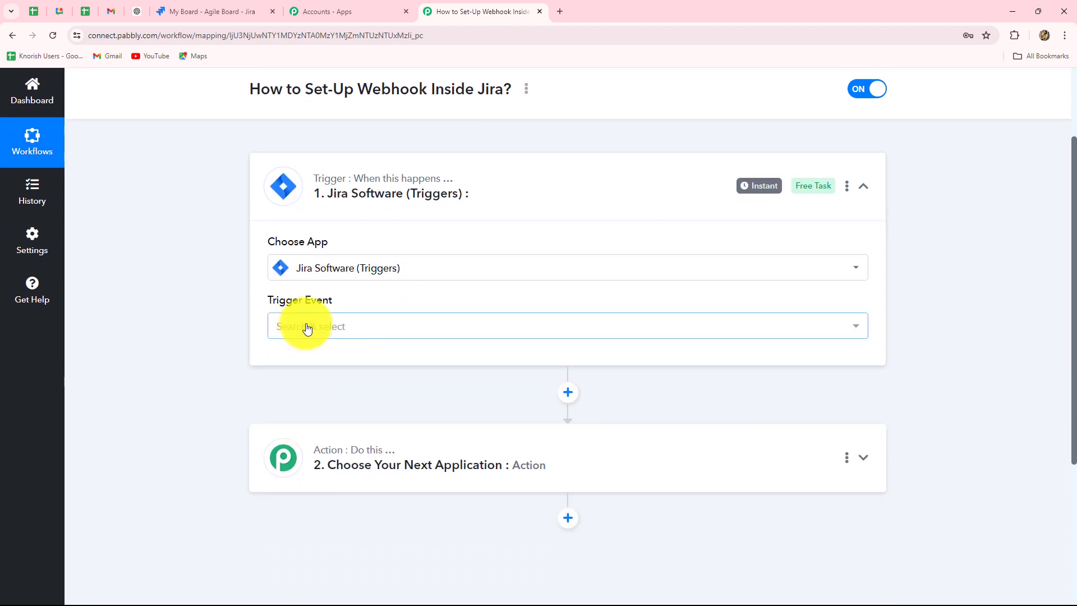
click(308, 328)
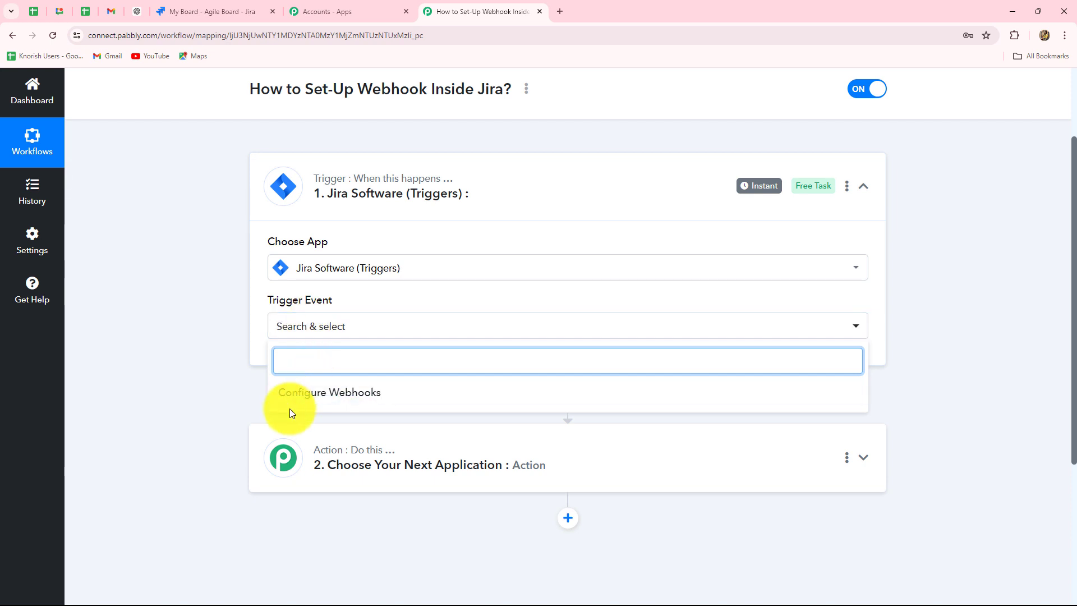
Step: Choose Configure Webhooks as the trigger event and copy its webhook URL
click(355, 396)
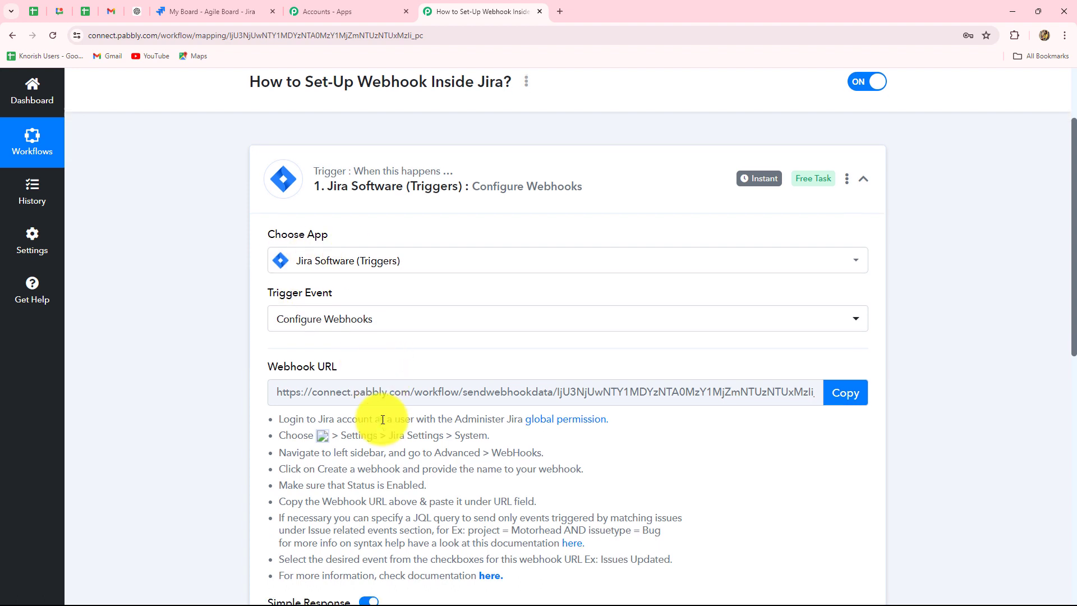
scroll(384, 414, down, 2)
mouse_move(334, 271)
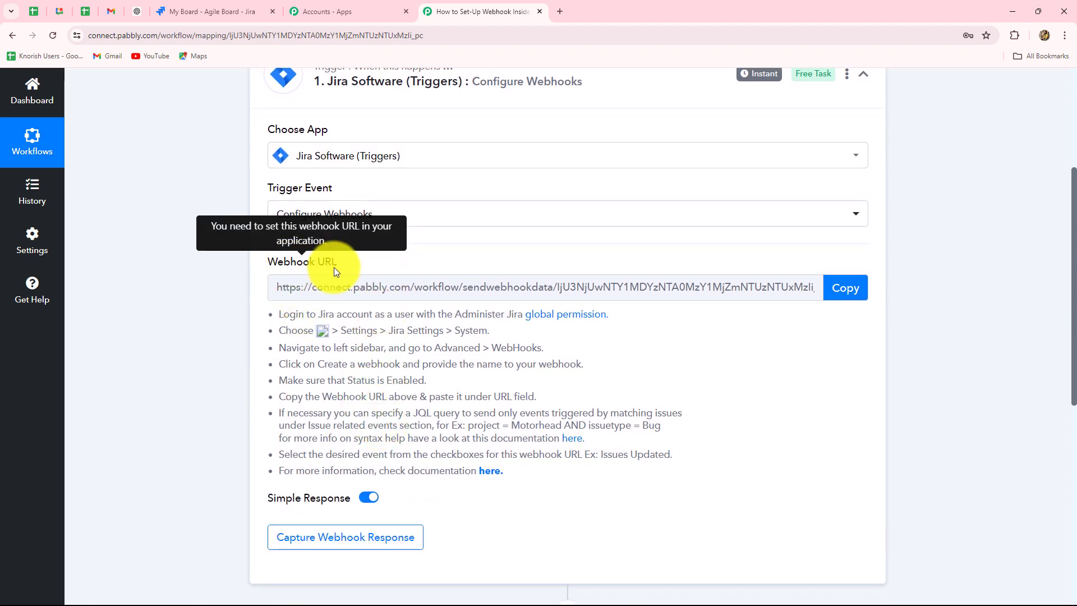
drag(276, 316, 508, 475)
click(527, 495)
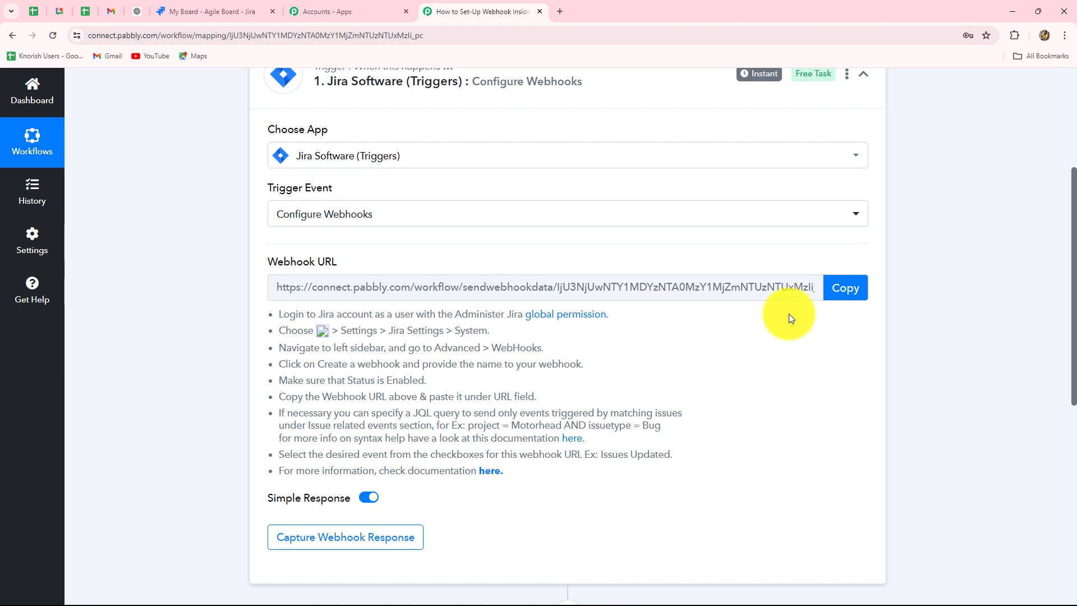
click(844, 291)
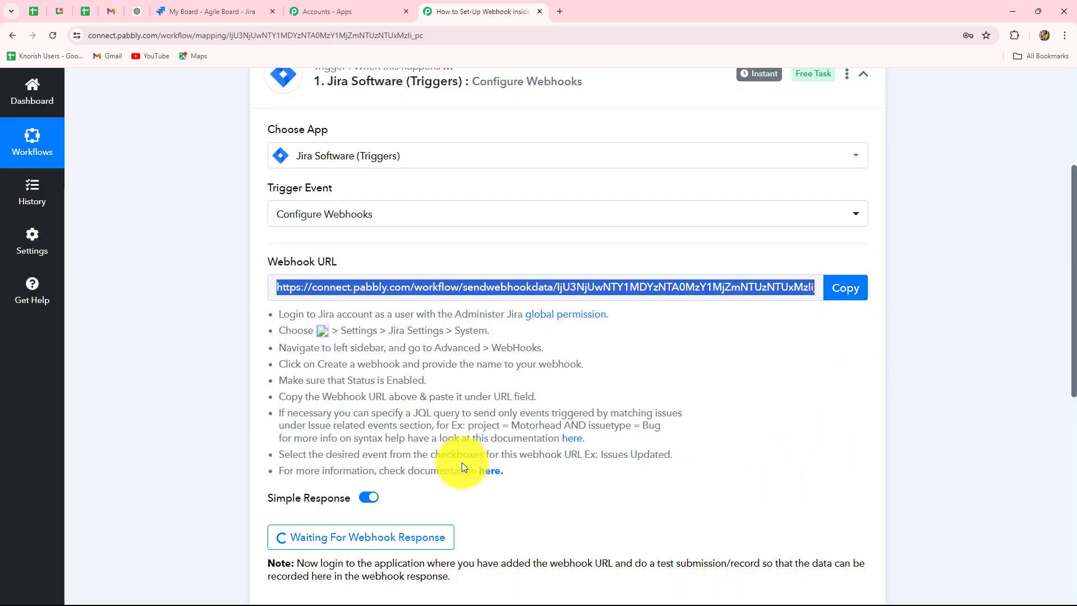
click(208, 11)
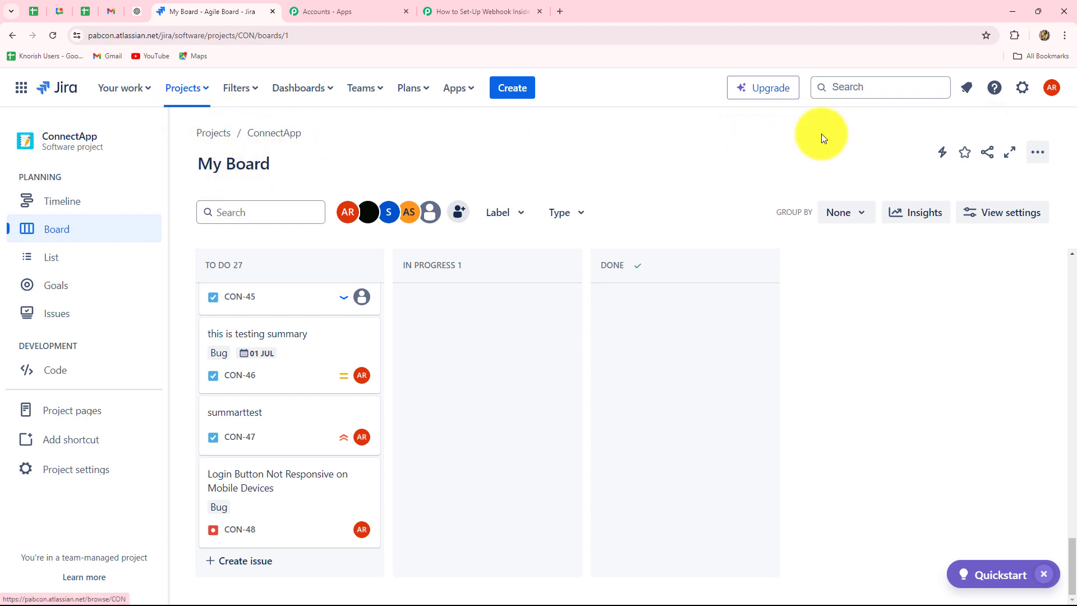
Step: Go to Jira's System settings and open the Advanced > WebHooks page
click(1022, 88)
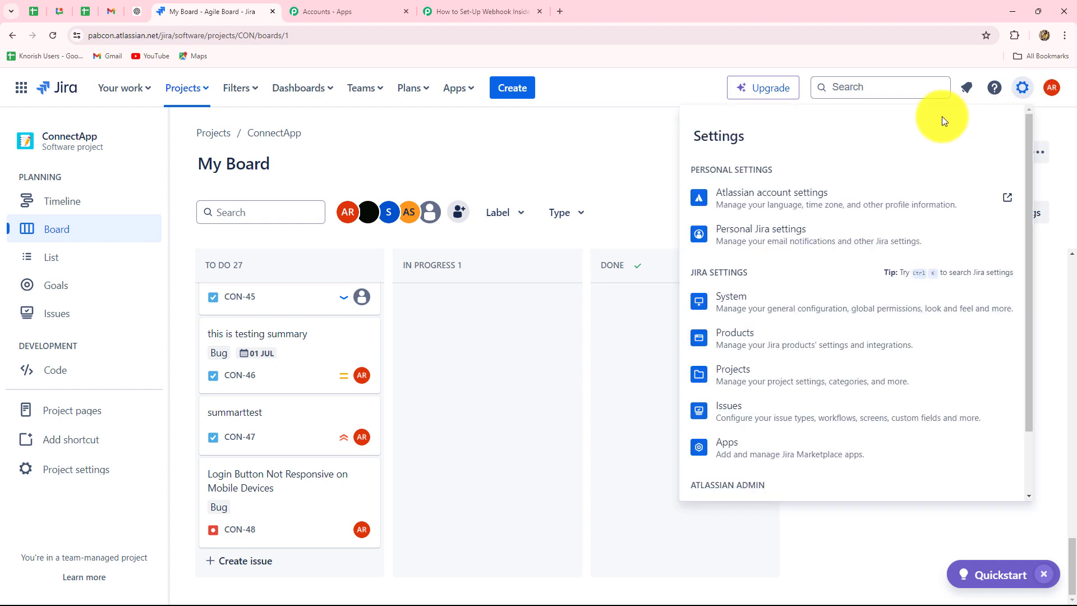
click(725, 315)
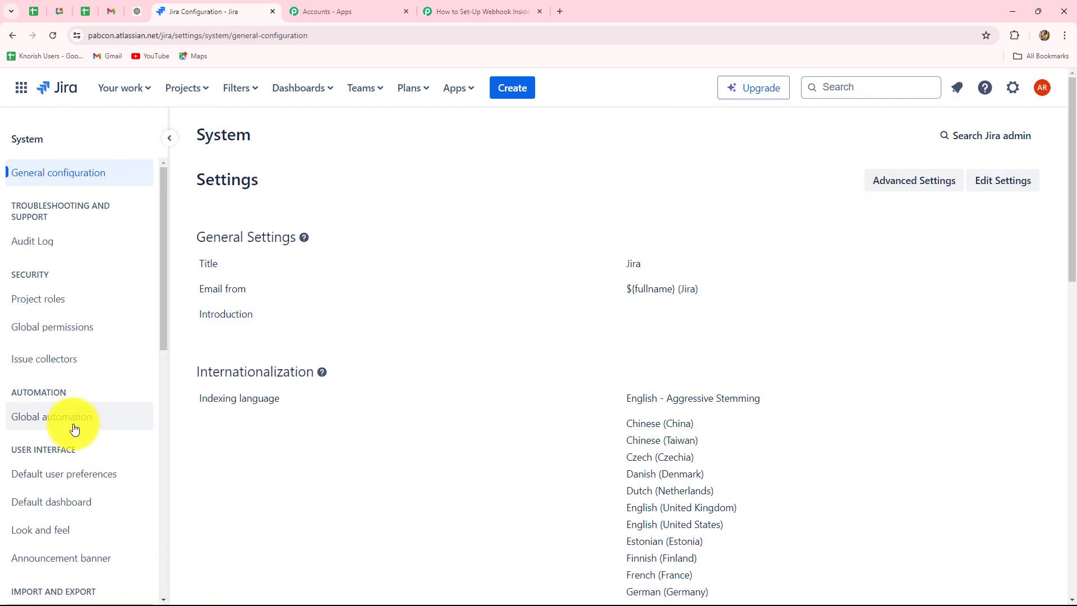
scroll(76, 466, down, 10)
scroll(78, 473, down, 2)
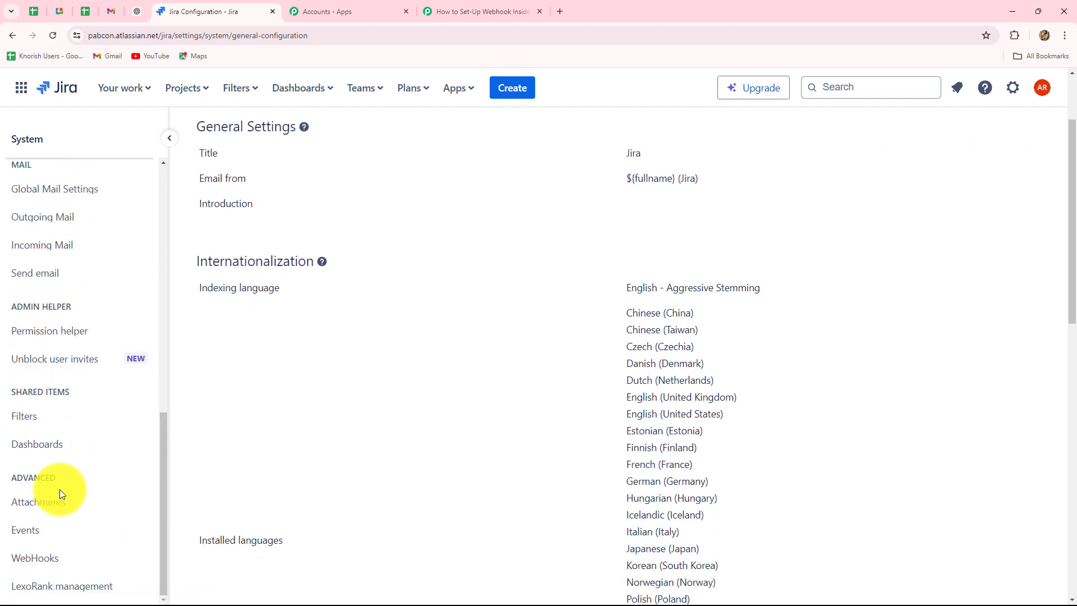
click(33, 558)
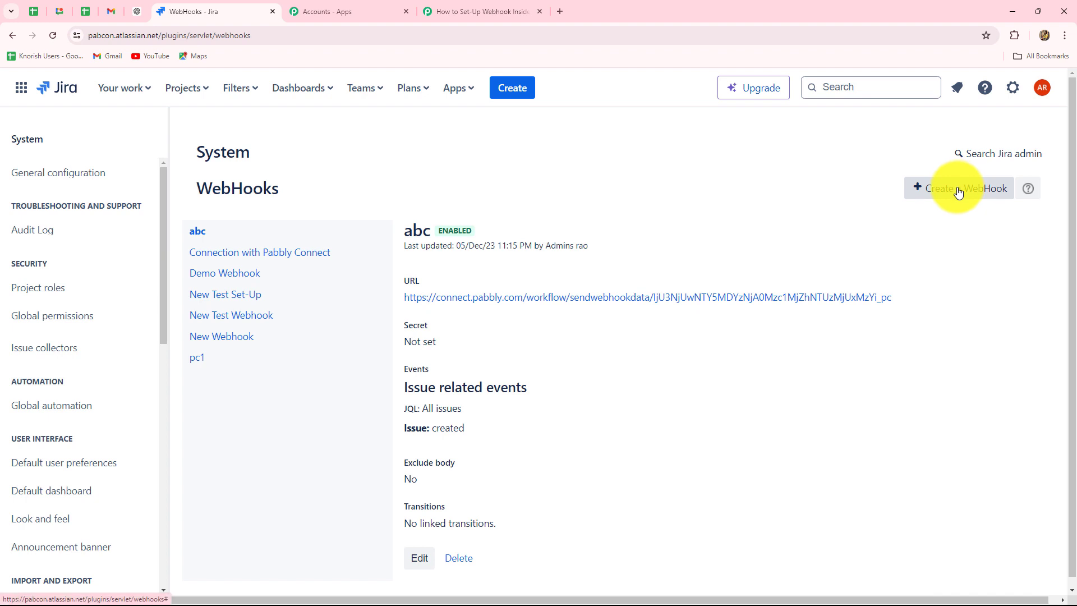
Step: Create a new Jira webhook named 'New Bug Issue'
click(959, 193)
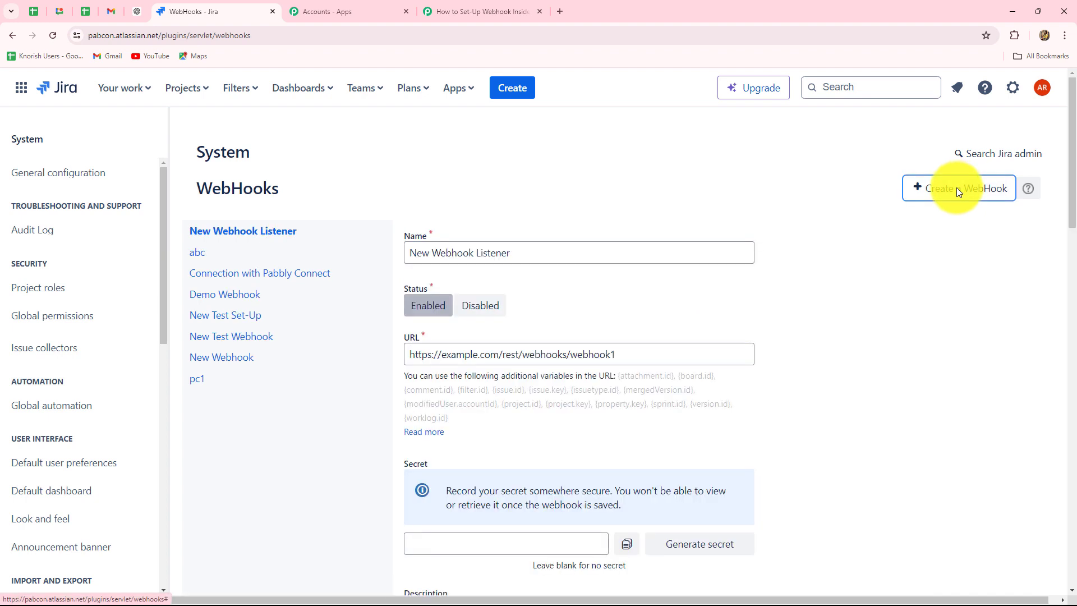
triple_click(534, 258)
key(BackSpace)
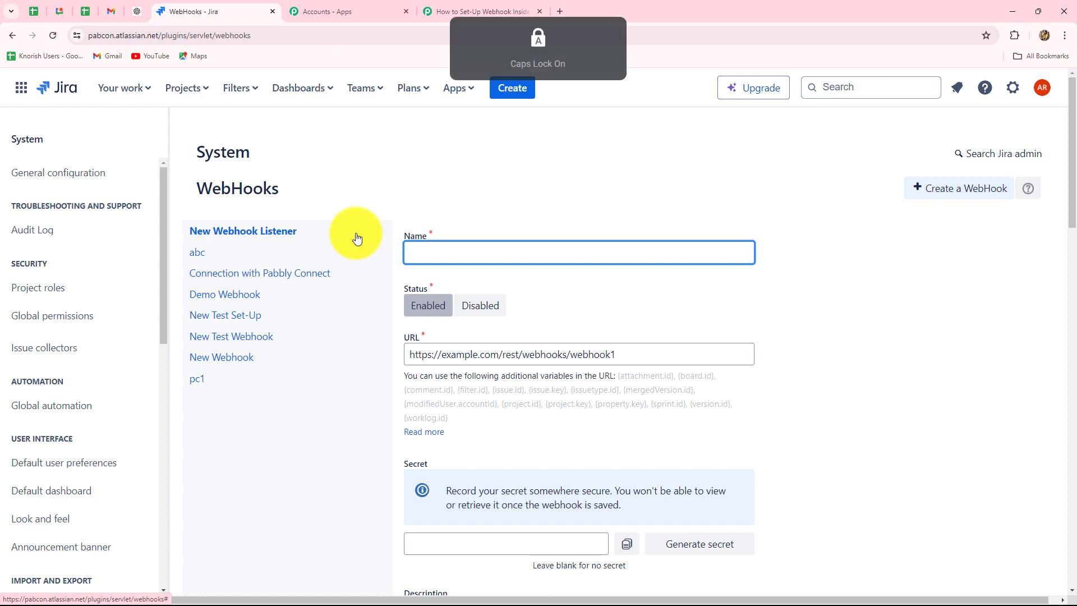
key(ctrl+v)
click(422, 294)
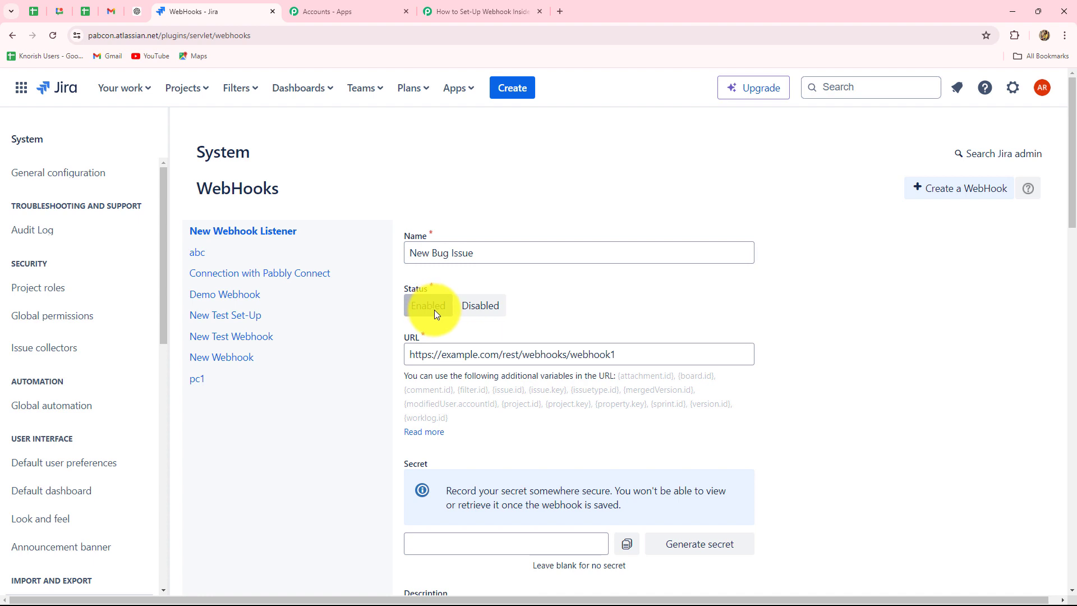
Step: Replace the example URL with the copied Pabbly webhook URL
scroll(796, 297, down, 2)
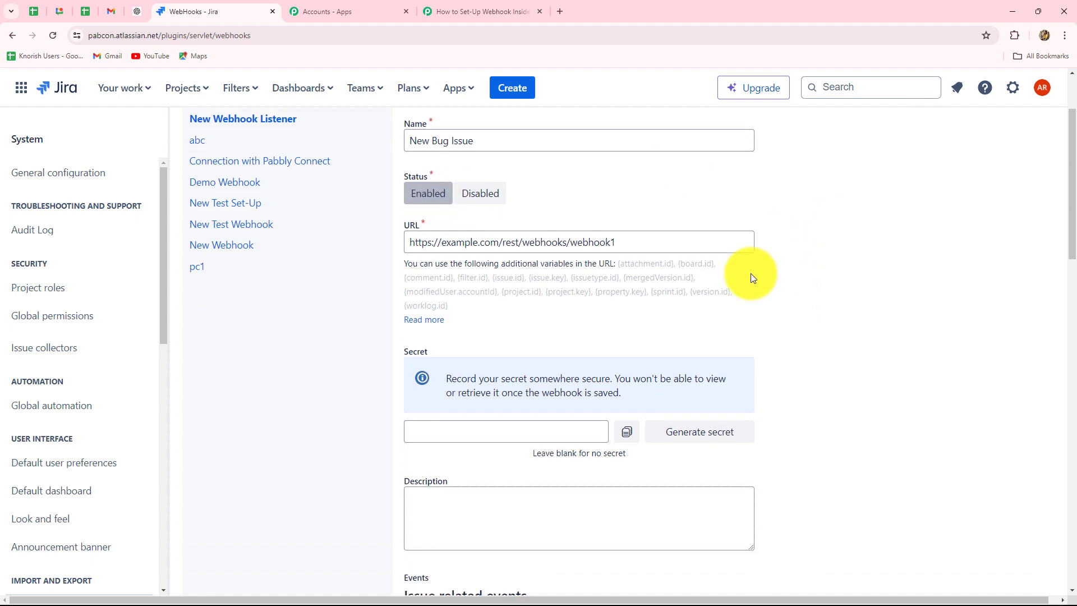
drag(649, 241, 273, 237)
key(BackSpace)
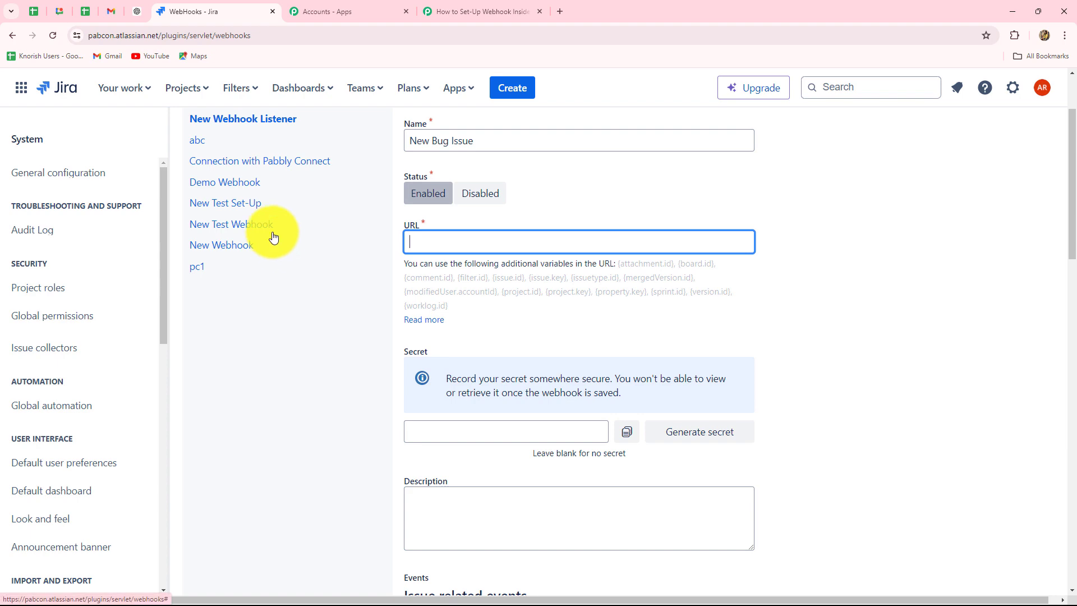
key(ctrl+v)
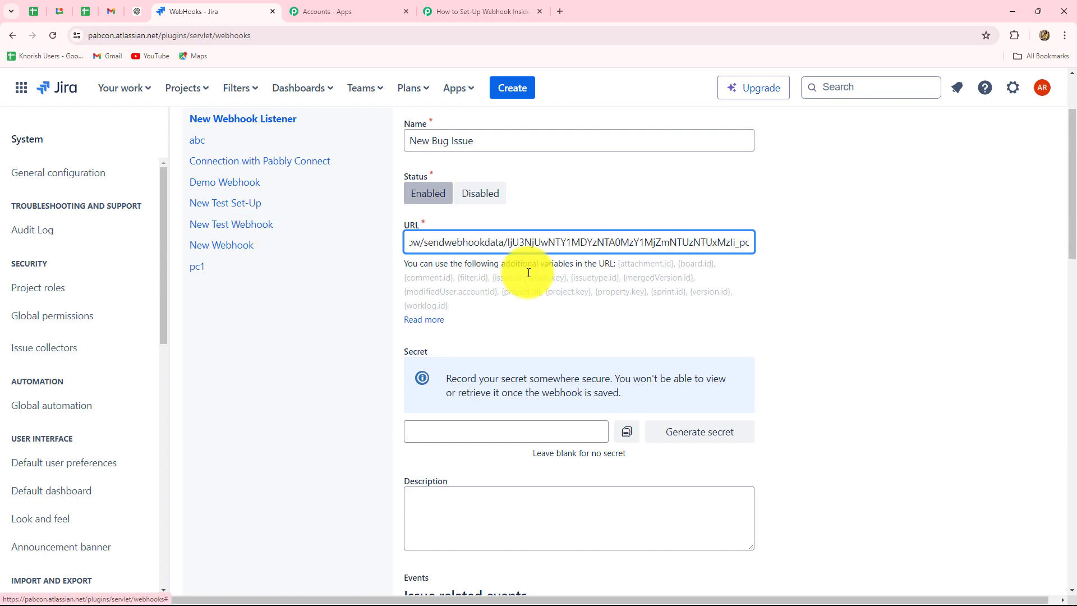
scroll(488, 402, down, 5)
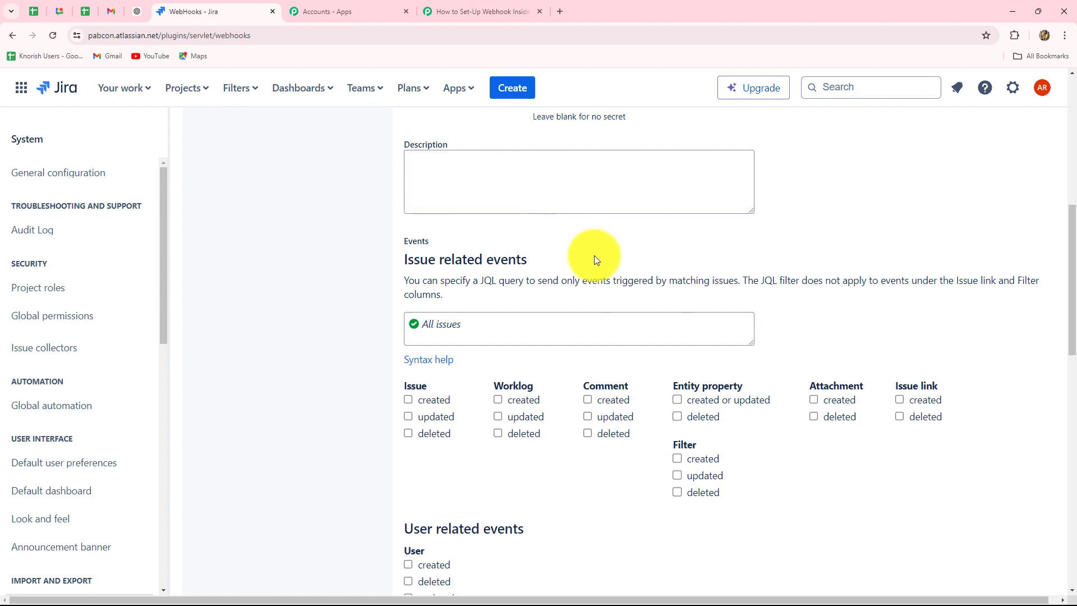
Step: Check the Issue created event and select the example JQL query from Pabbly's instructions
scroll(596, 260, down, 2)
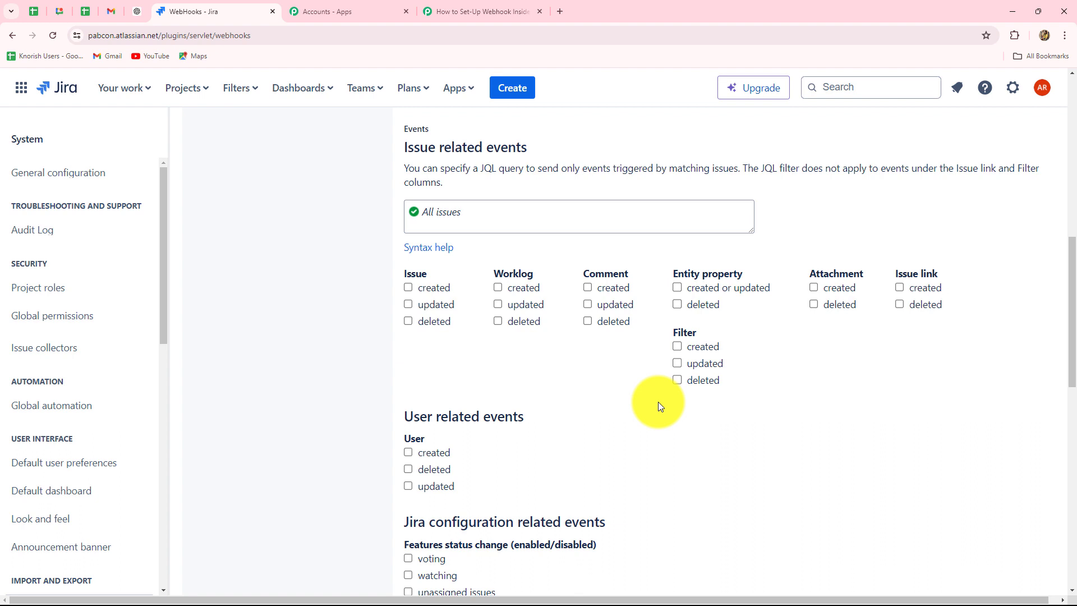
click(408, 288)
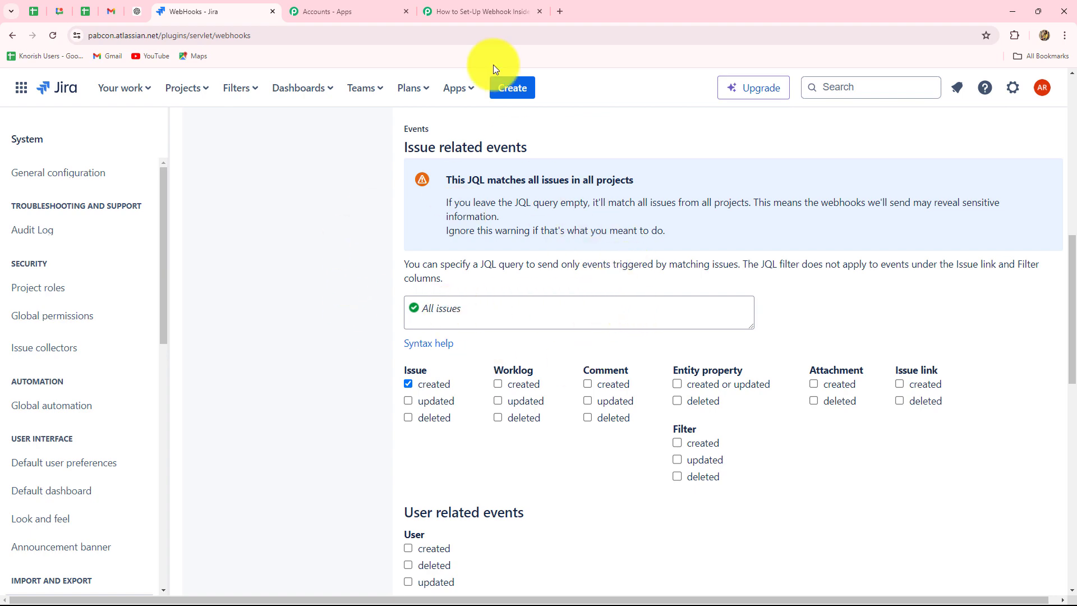
click(483, 11)
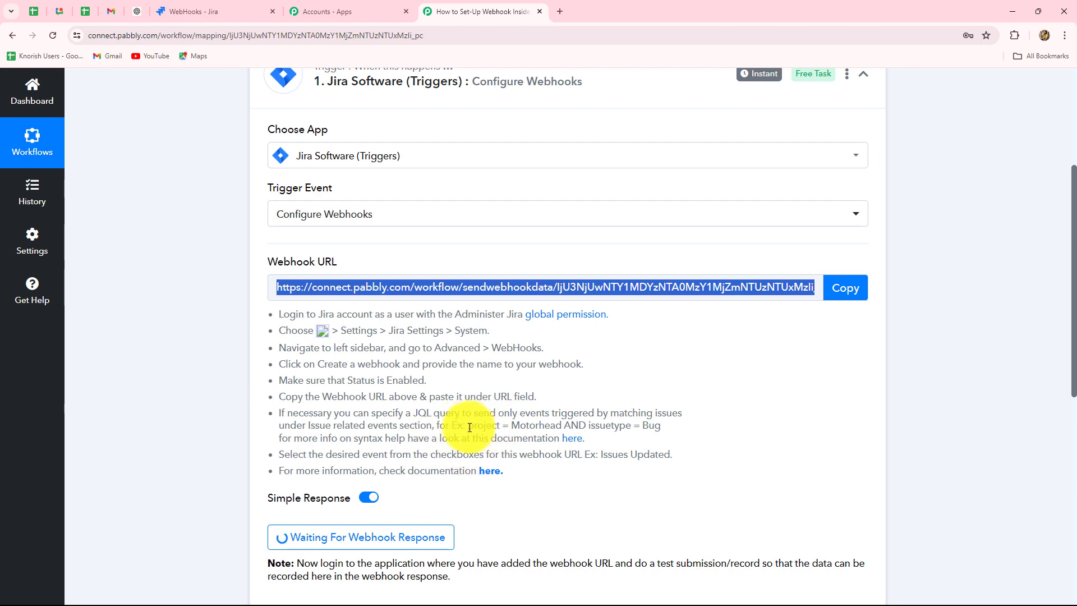
drag(469, 427, 668, 432)
key(ctrl+c)
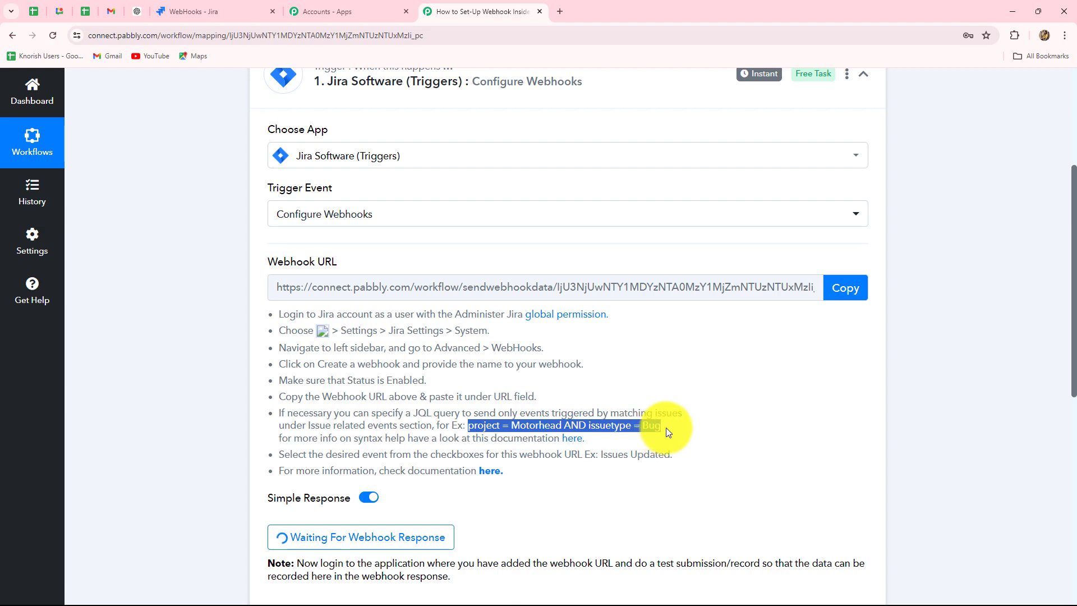
click(195, 15)
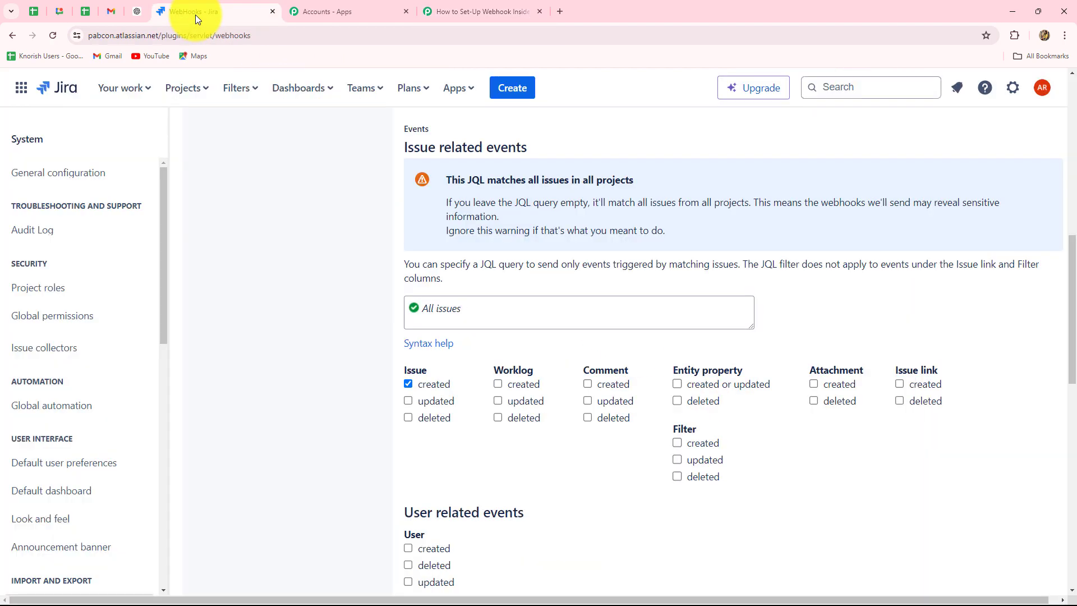
Step: Paste the example JQL into the filter and change its project to ConnectApp
click(429, 311)
key(ctrl+v)
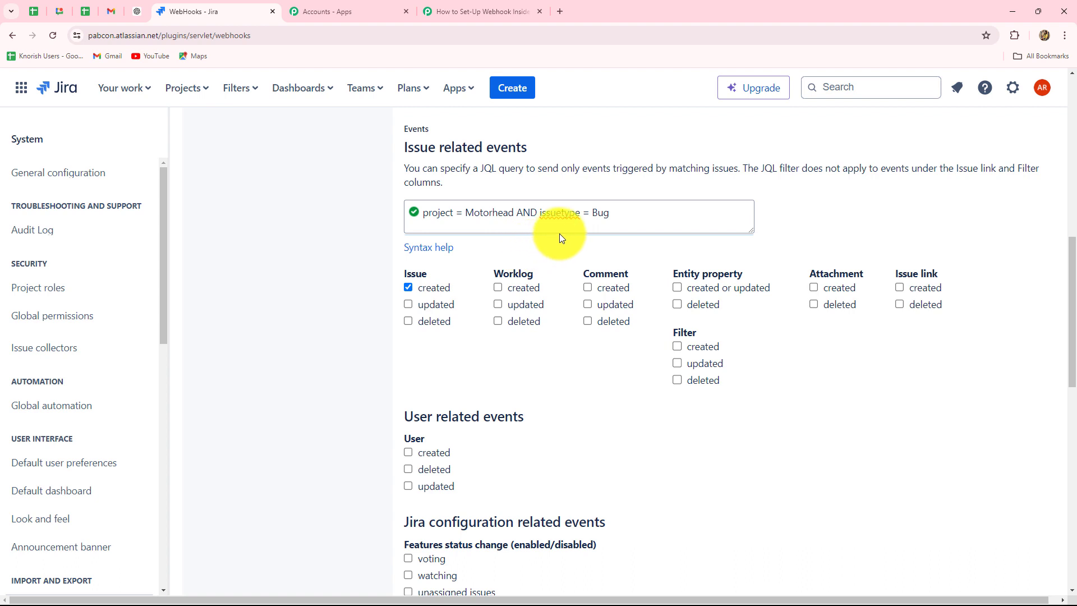
click(205, 100)
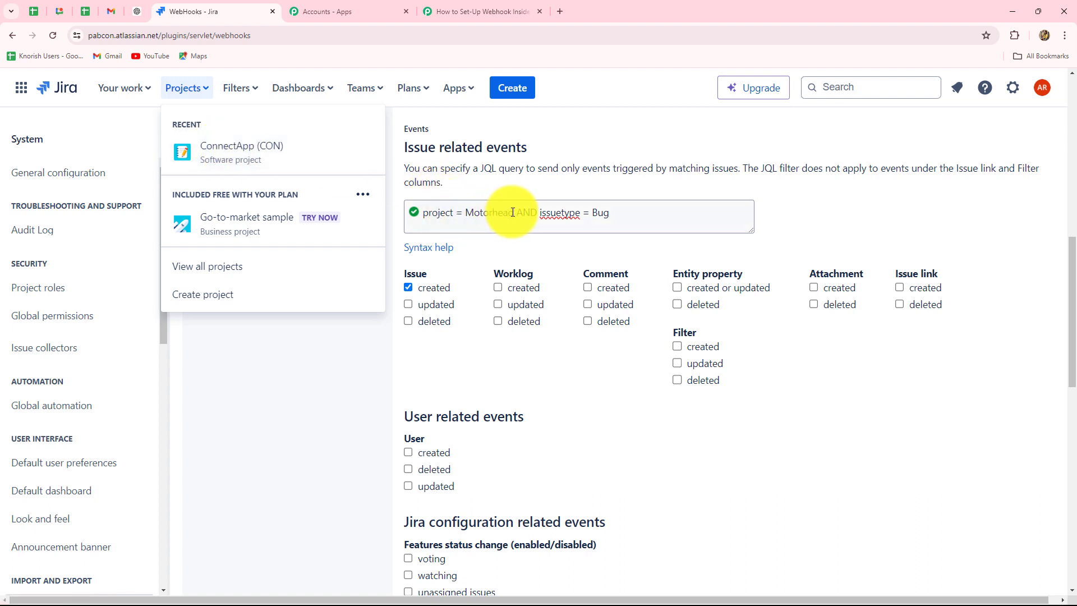
drag(514, 213, 465, 217)
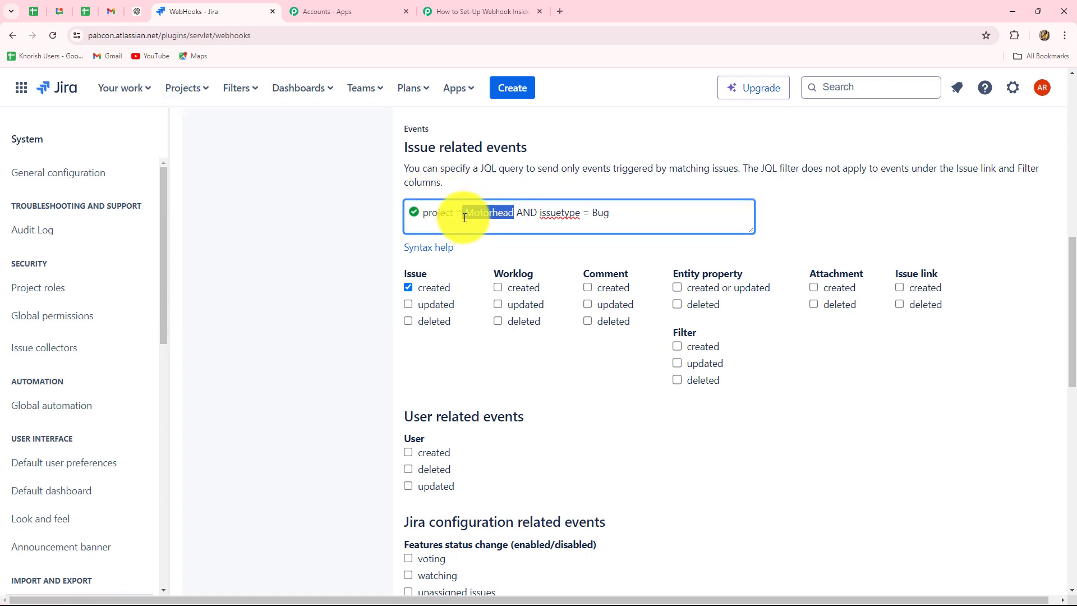
key(BackSpace)
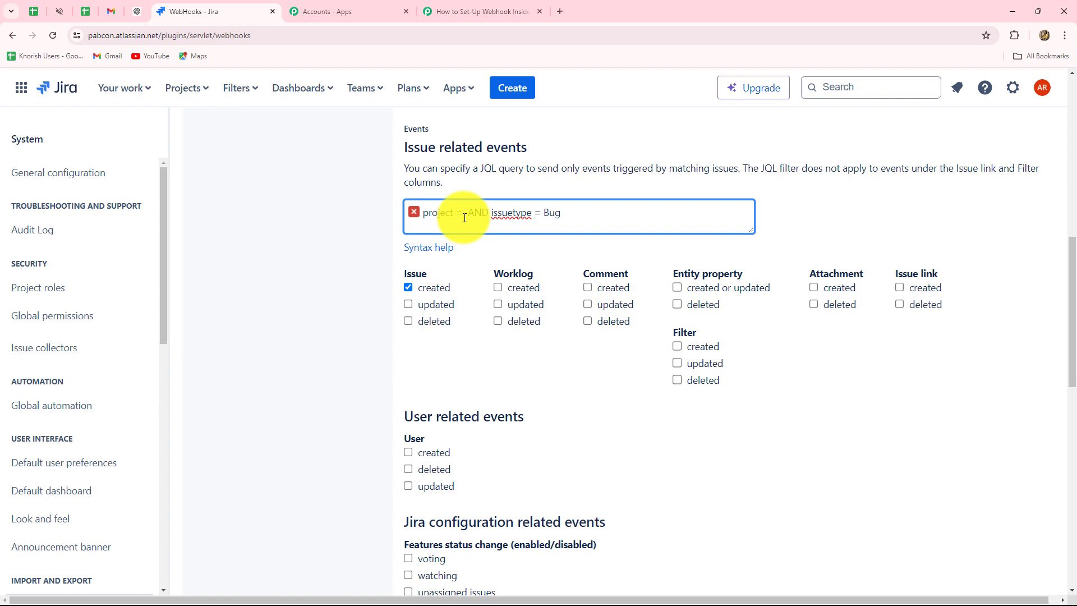
text(")
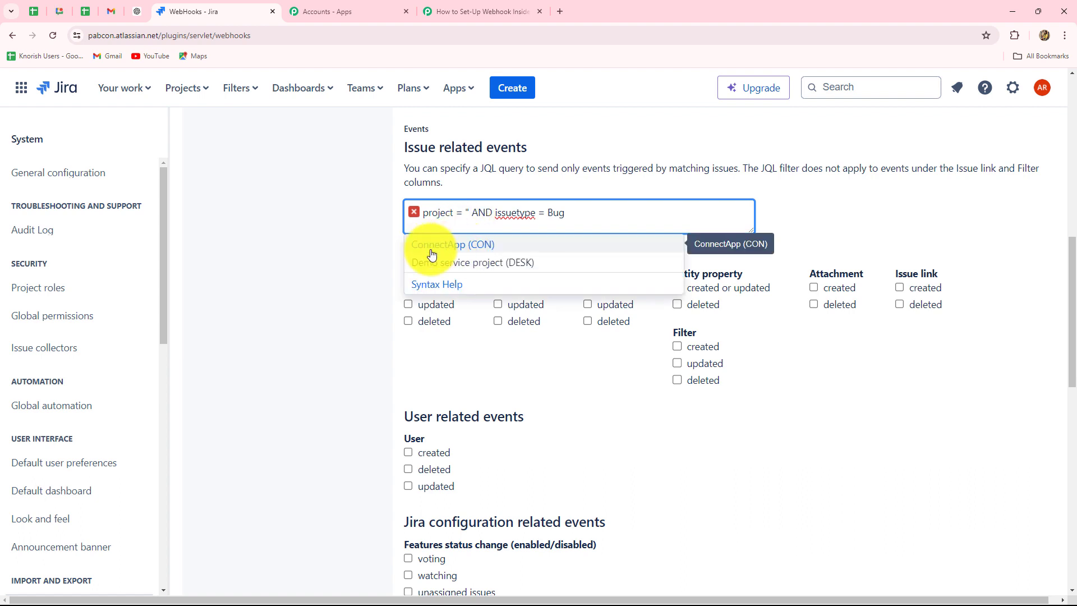
click(457, 248)
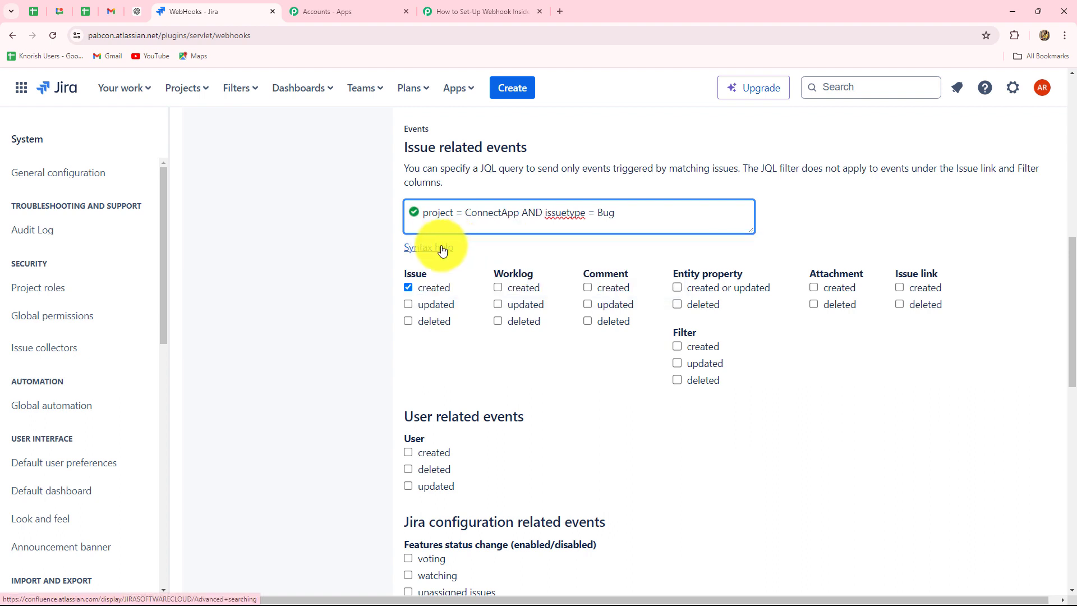
Step: Set the JQL query's issuetype to Bug
click(594, 213)
key(BackSpace)
key(BackSpace)
key(BackSpace)
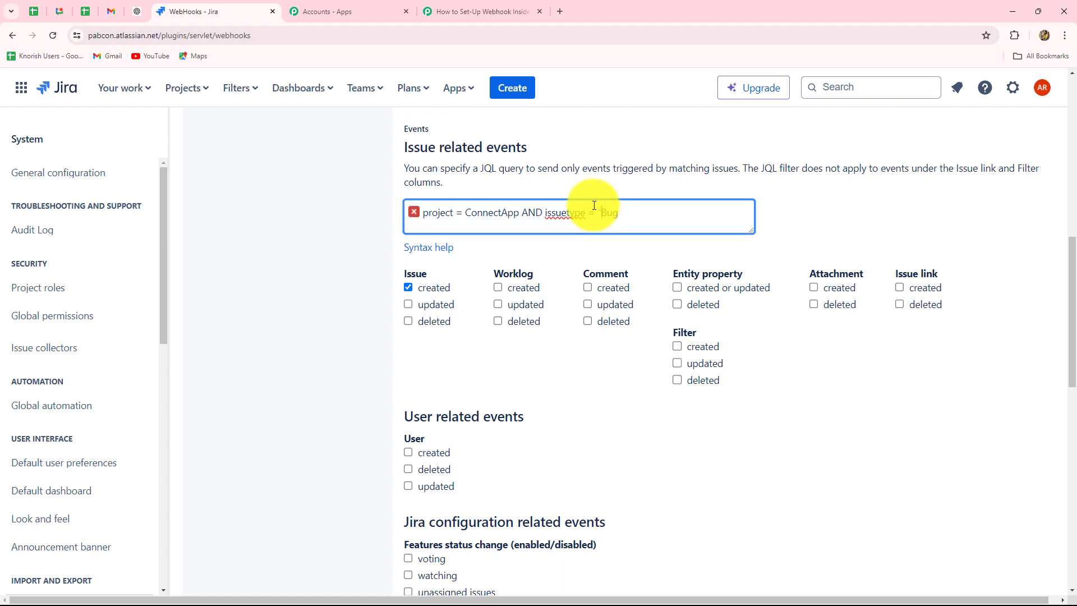
text("Bug")
click(420, 243)
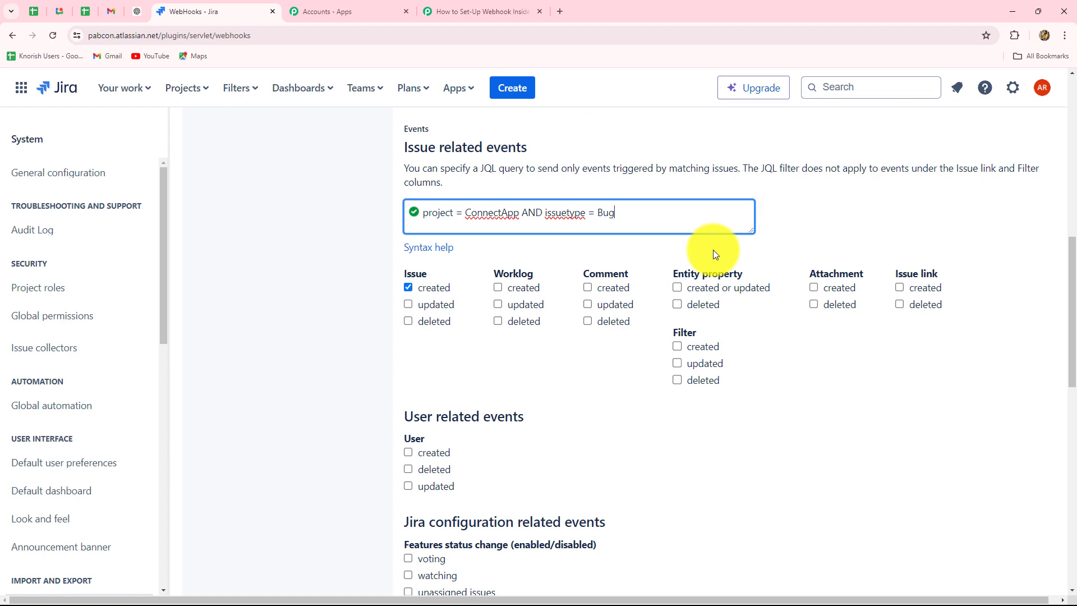
scroll(681, 399, down, 15)
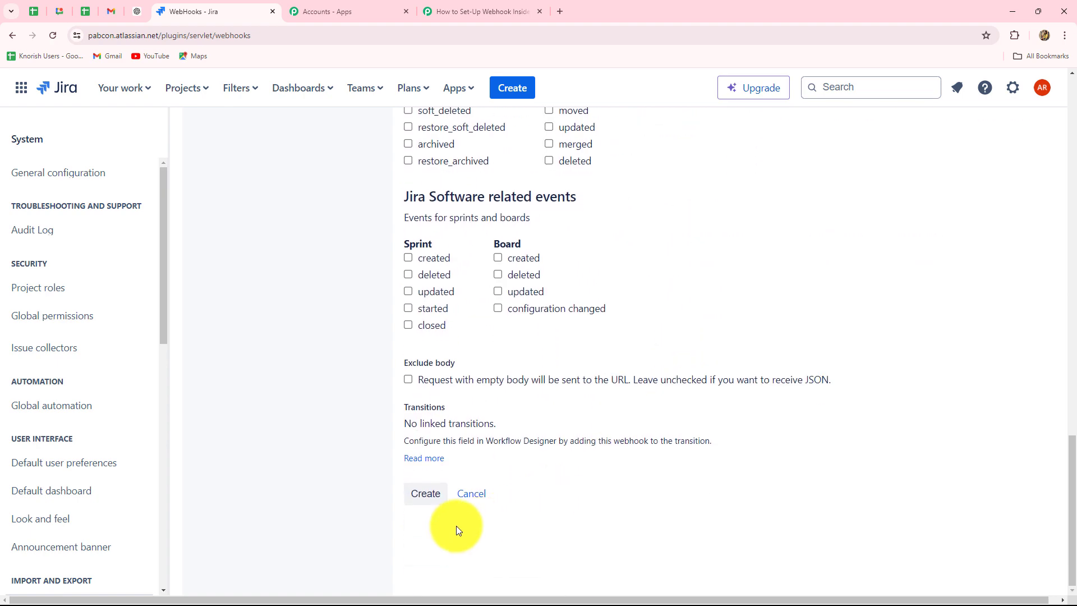
Step: Save the 'New Bug Issue' webhook, check the Pabbly workflow, and return to Jira
click(426, 494)
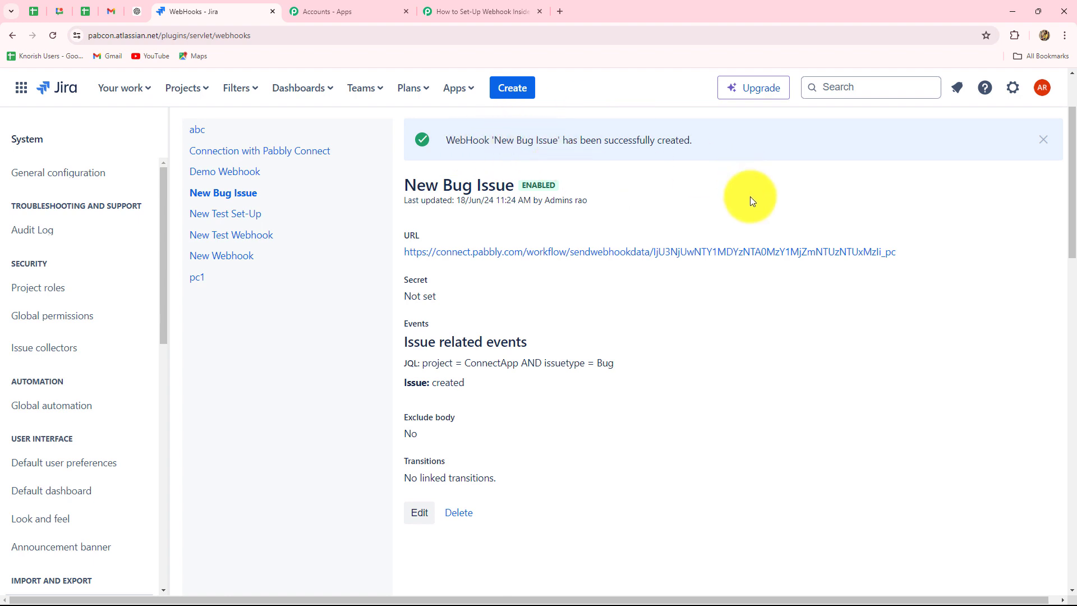
click(460, 9)
scroll(447, 300, down, 5)
scroll(447, 302, down, 1)
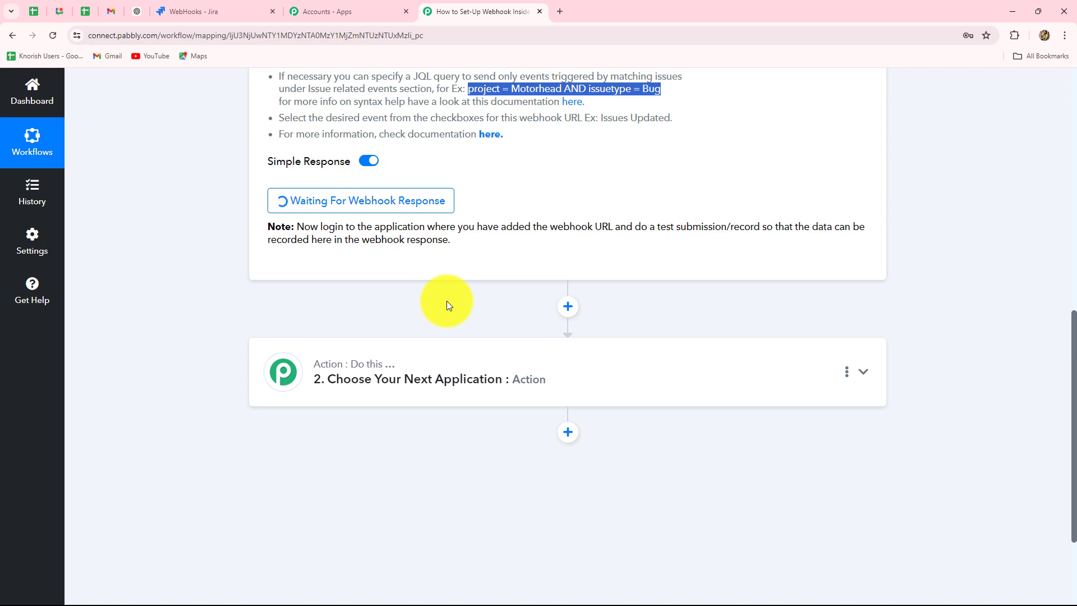
scroll(448, 305, up, 4)
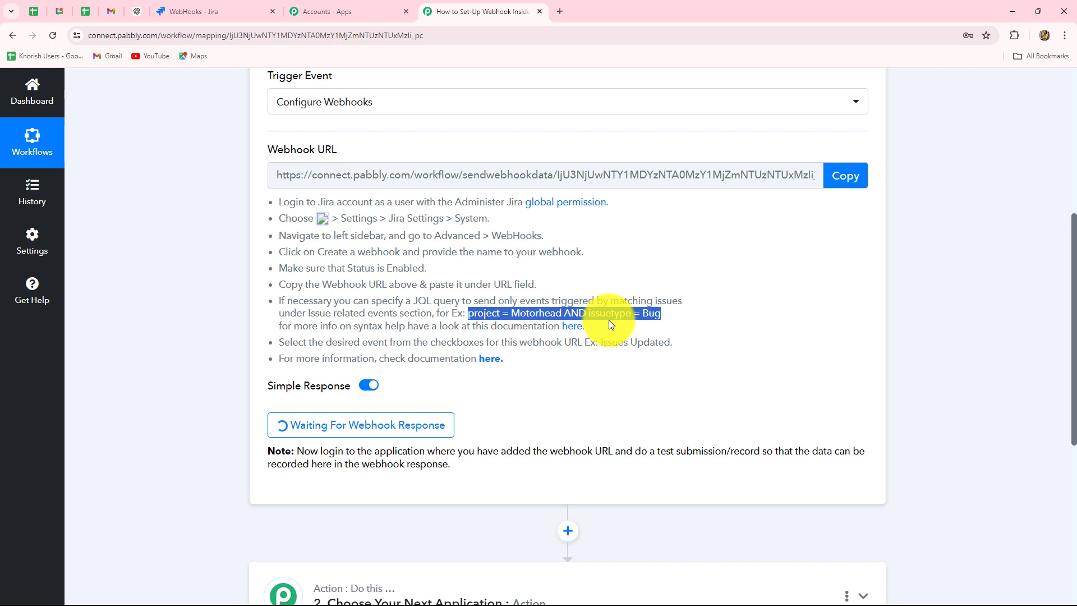
click(191, 11)
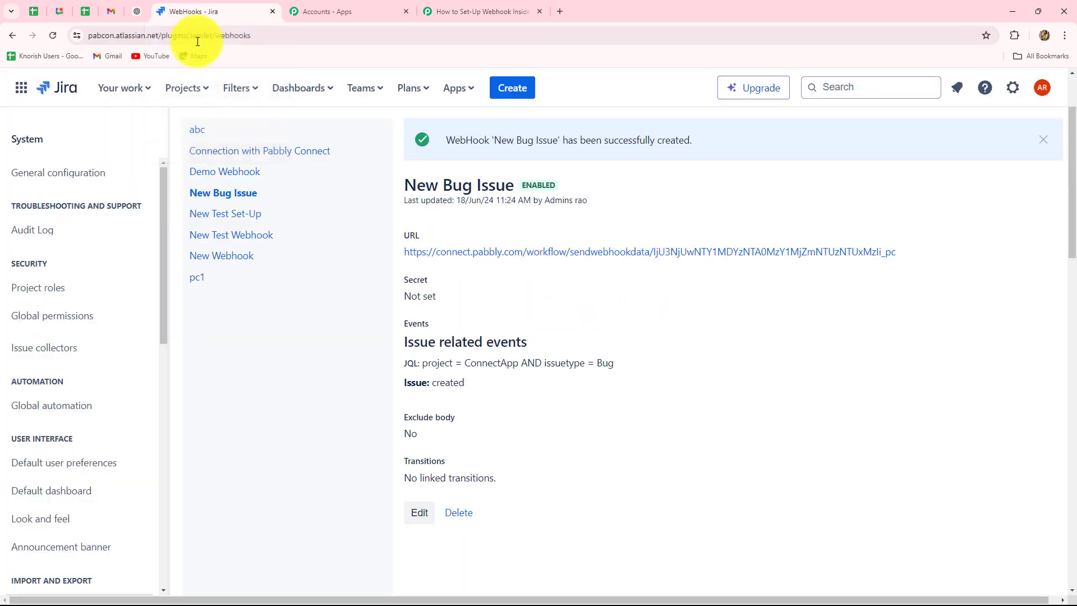
Step: Open the ConnectApp board and start a new issue in the ConnectApp project
click(190, 90)
click(206, 149)
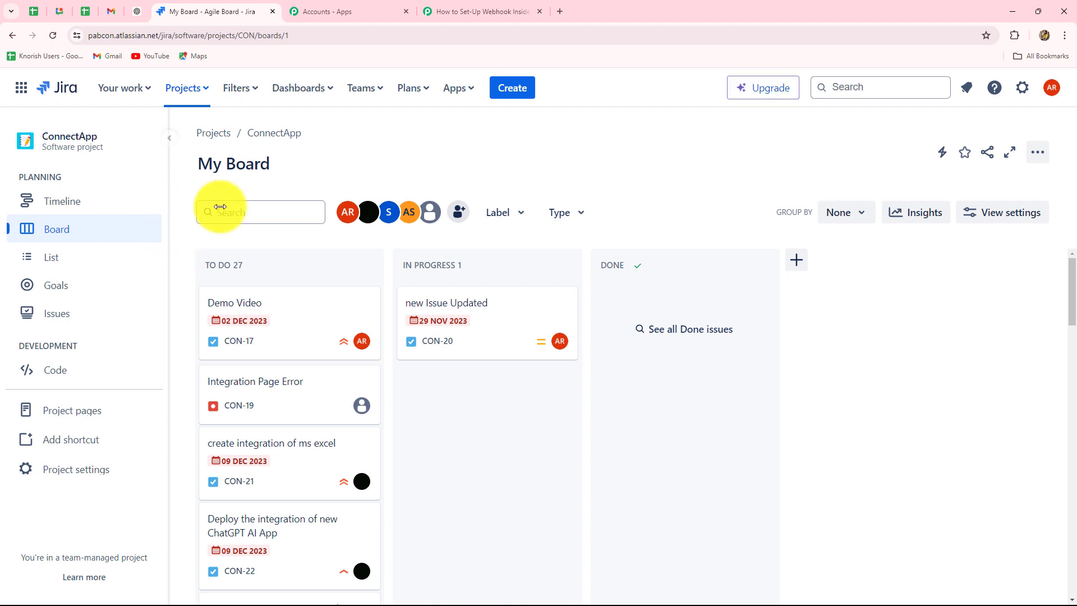
click(513, 89)
click(396, 232)
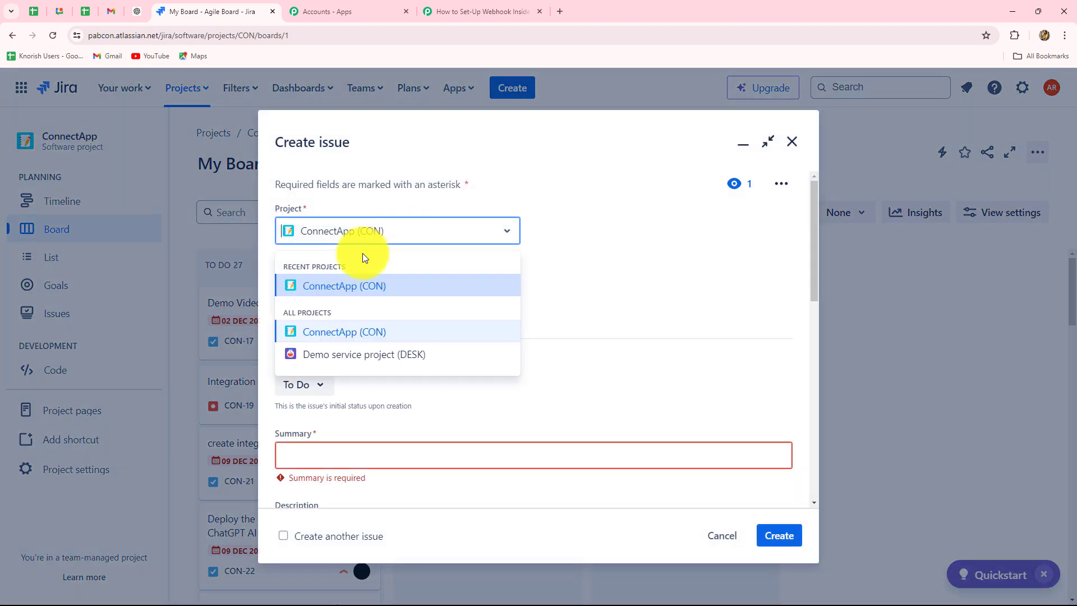
click(356, 287)
Step: Keep the new Bug issue's status at To Do
scroll(356, 241, down, 2)
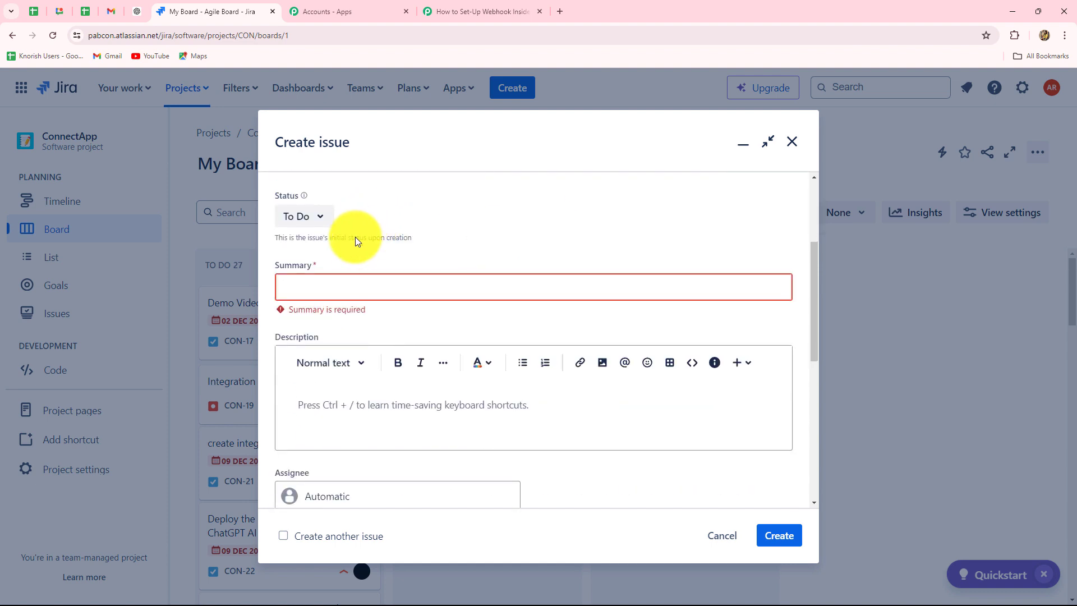
scroll(288, 260, up, 2)
scroll(359, 297, down, 2)
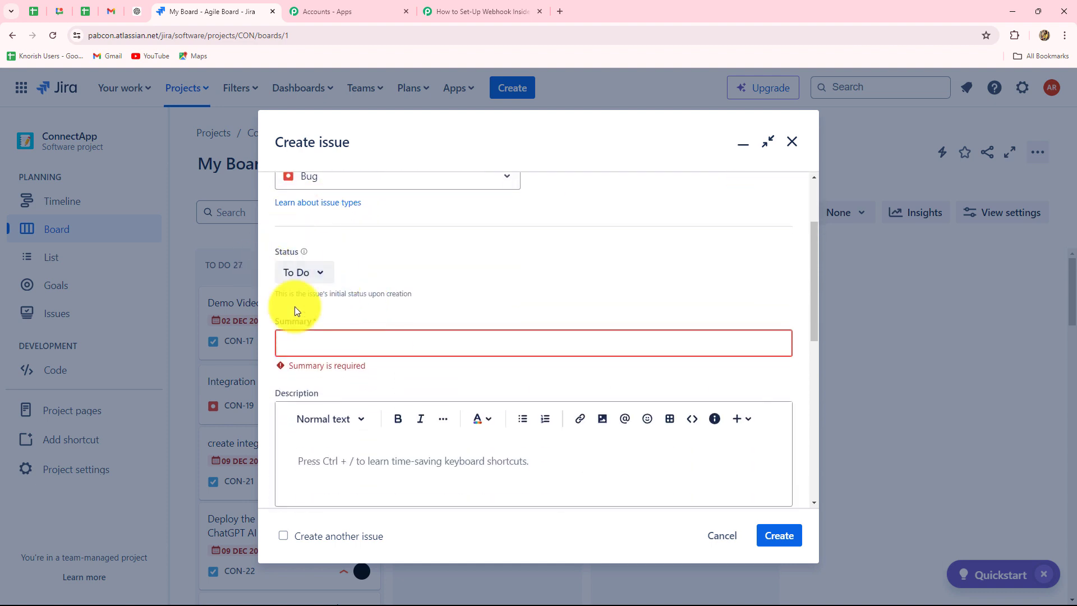
click(298, 273)
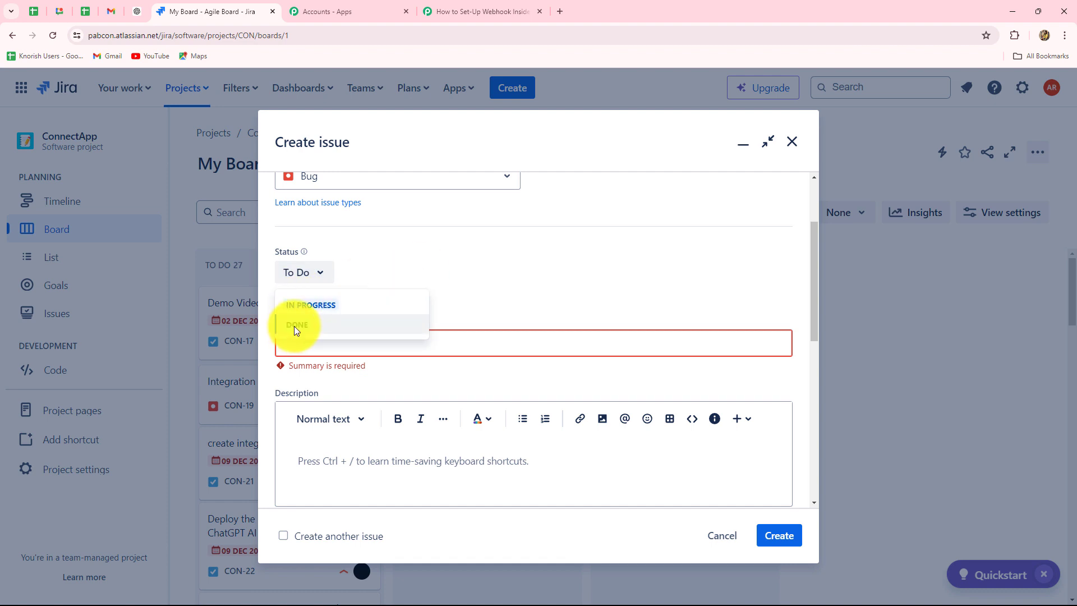
click(296, 272)
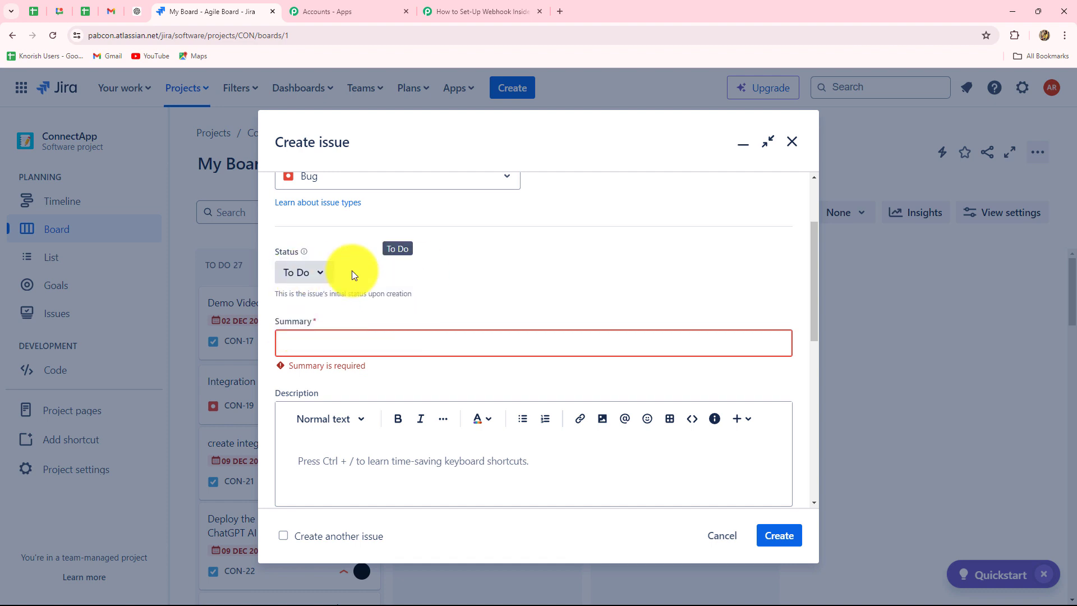
scroll(553, 277, down, 3)
scroll(359, 248, up, 3)
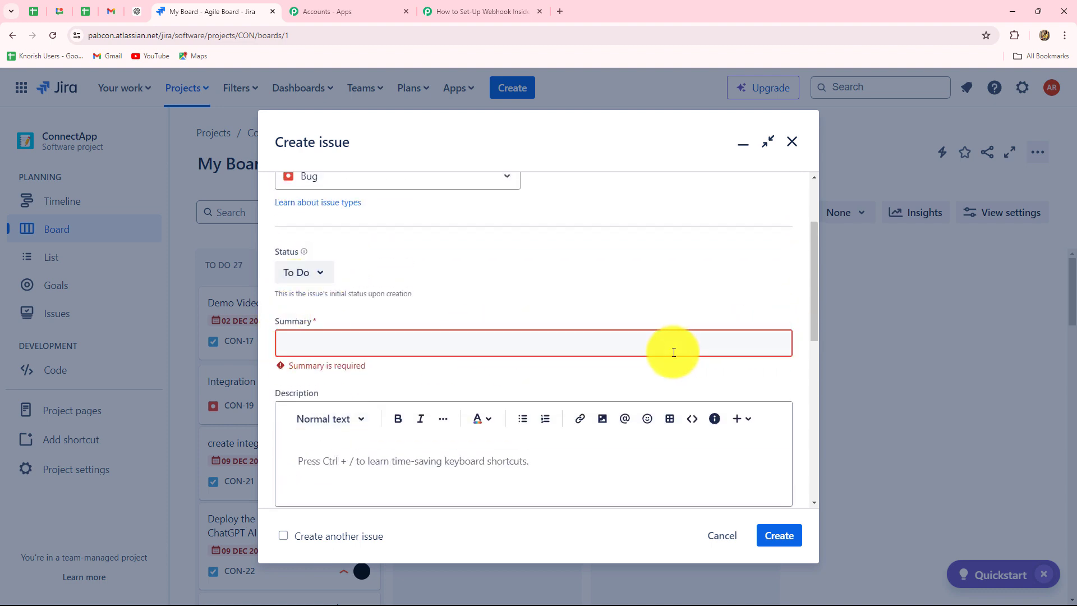
Step: Enter summary 'Search Functionality Returns Incorrect Results' and paste the irrelevant-search-results description
click(416, 344)
text(Search Functionality Returns Incorrect Results)
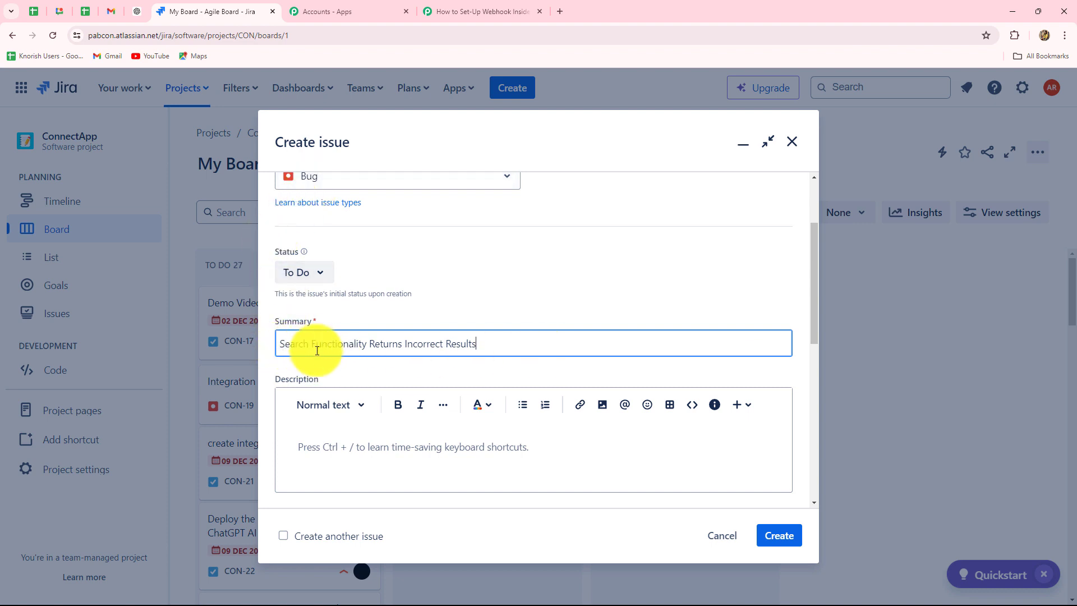
scroll(426, 322, down, 4)
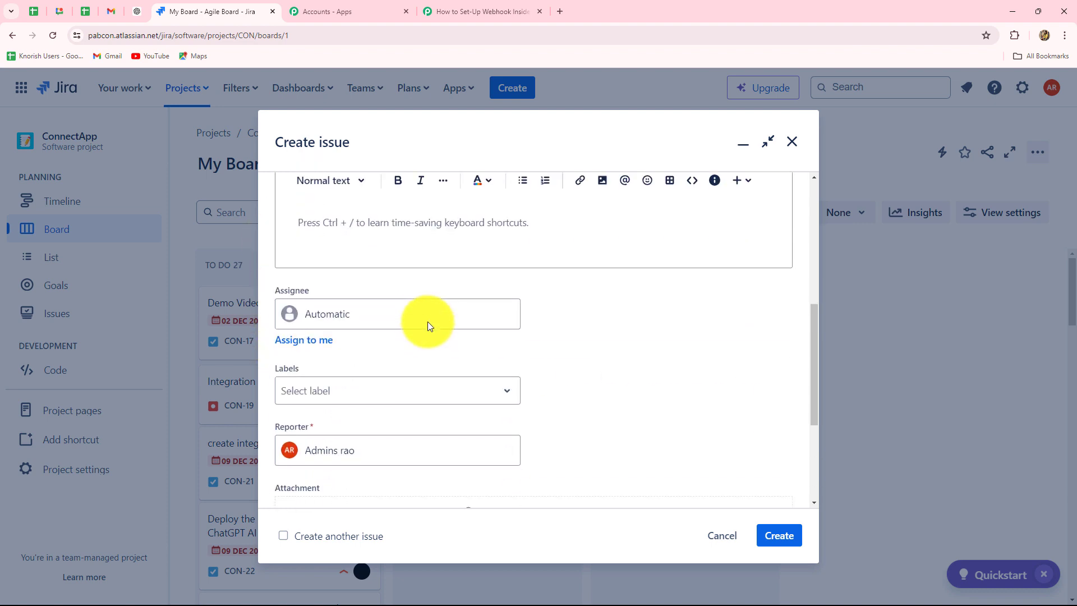
scroll(356, 310, up, 3)
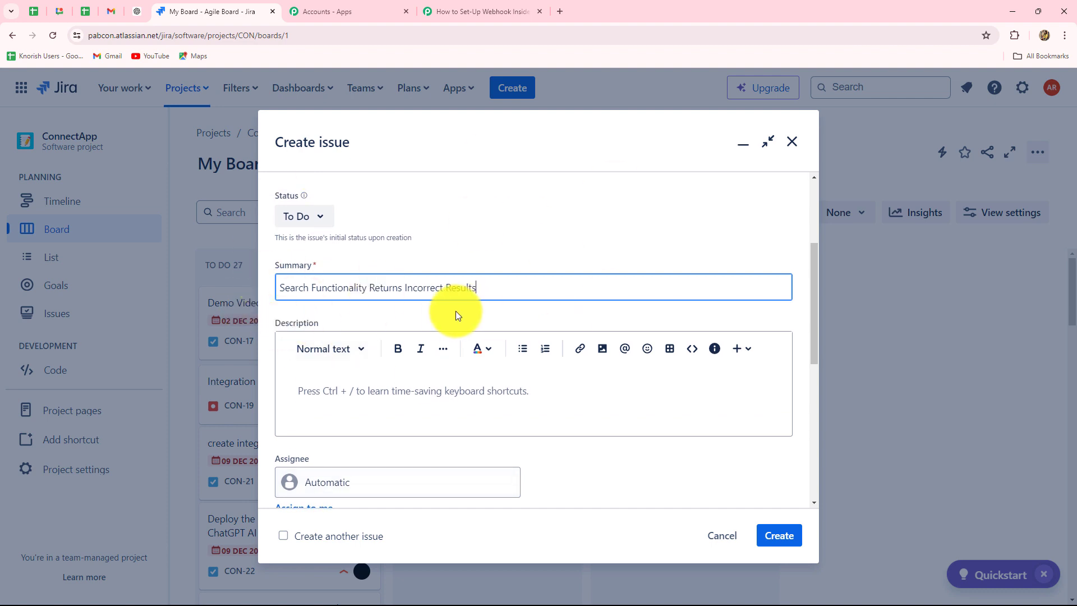
click(306, 388)
text(When users perform a search using the site’s search bar, the results displayed are not relevant to the search query. This issue seems to be intermittent and affects various search terms across different sections of the website)
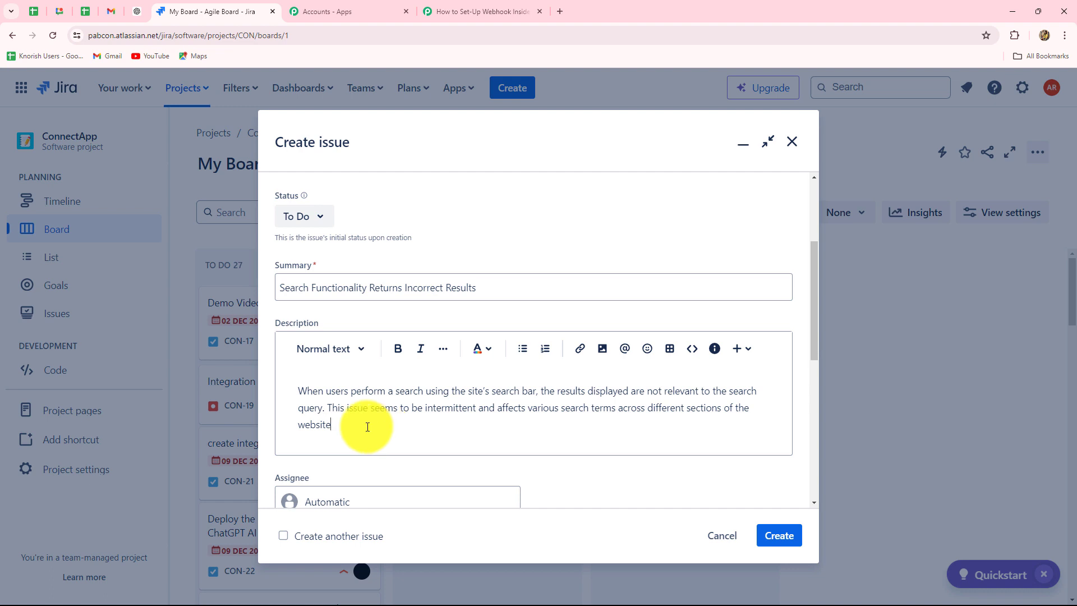
scroll(454, 406, down, 5)
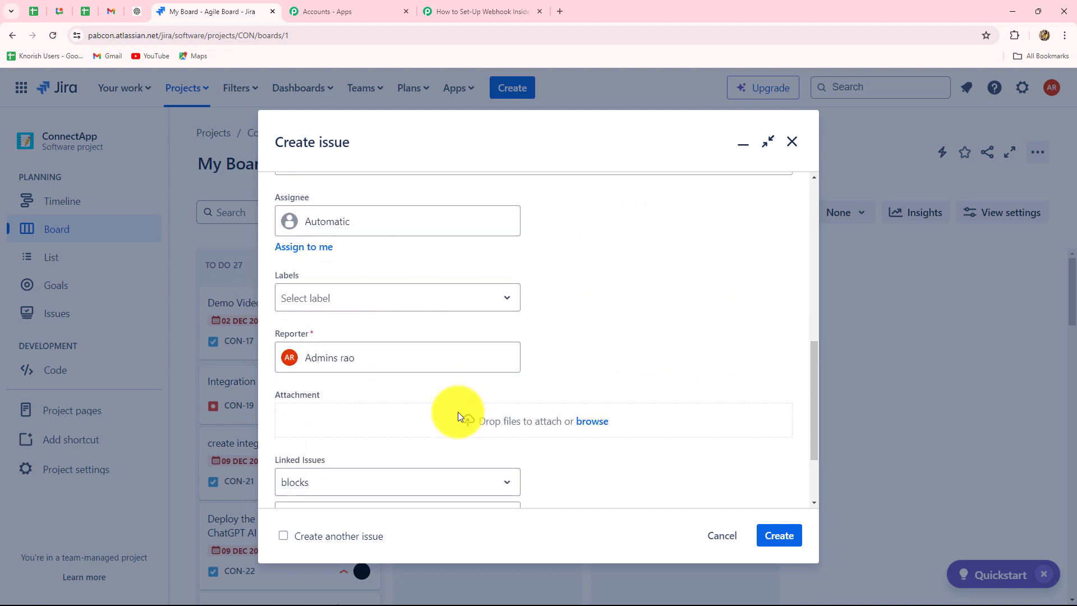
Step: Assign the bug to the current user and tag it with the Bug label
click(365, 222)
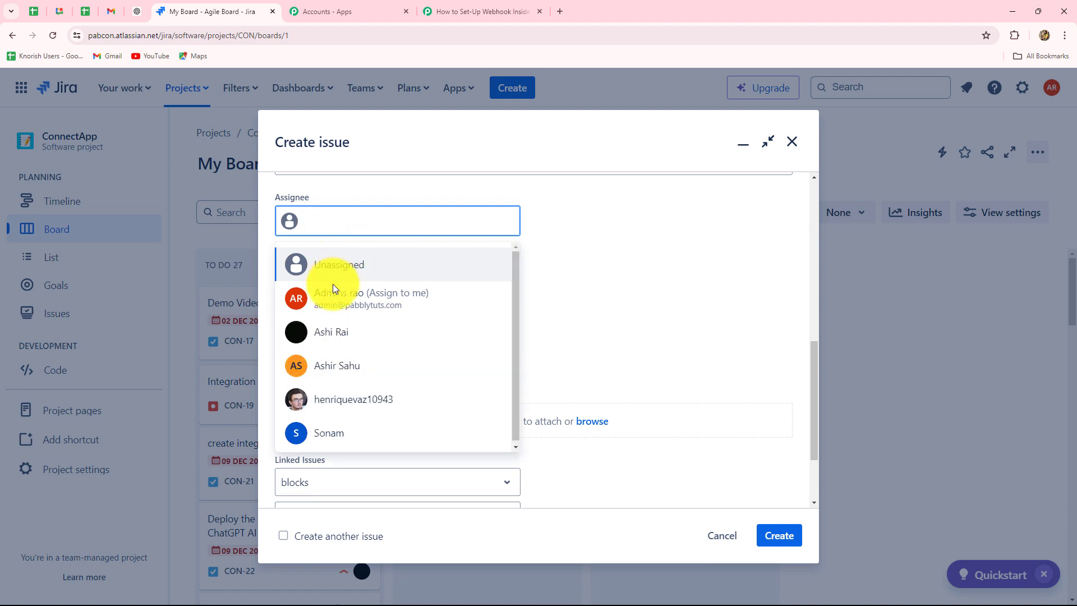
click(329, 303)
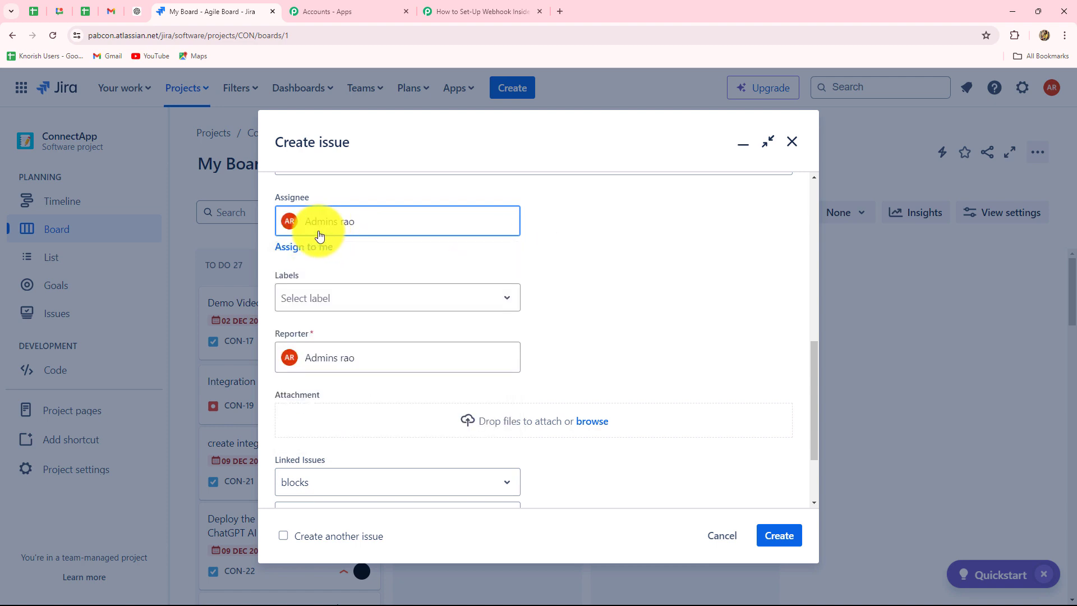
scroll(355, 294, down, 2)
click(341, 193)
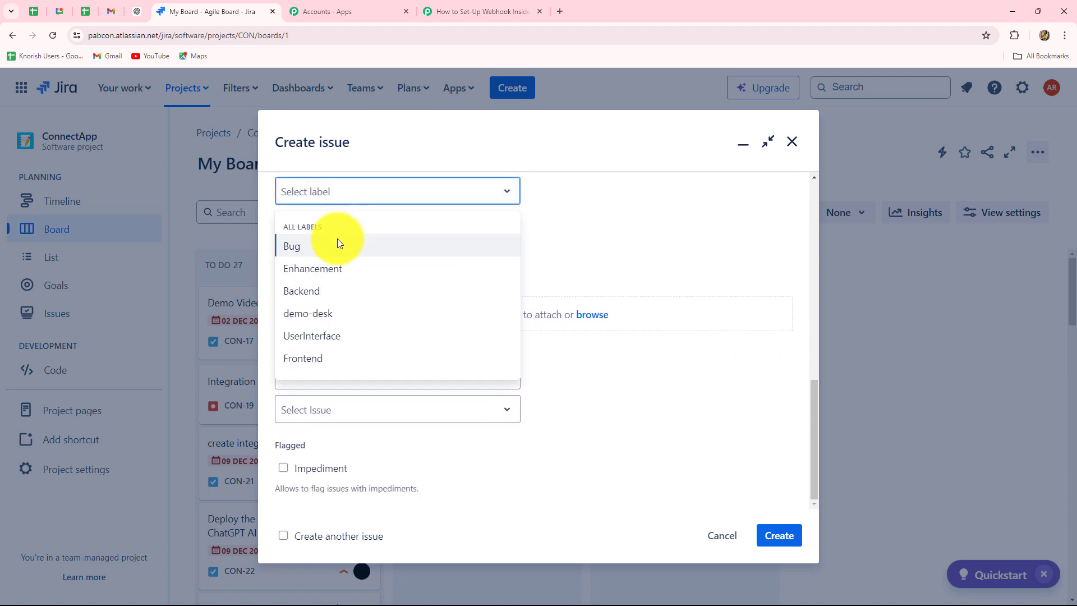
click(317, 244)
click(291, 301)
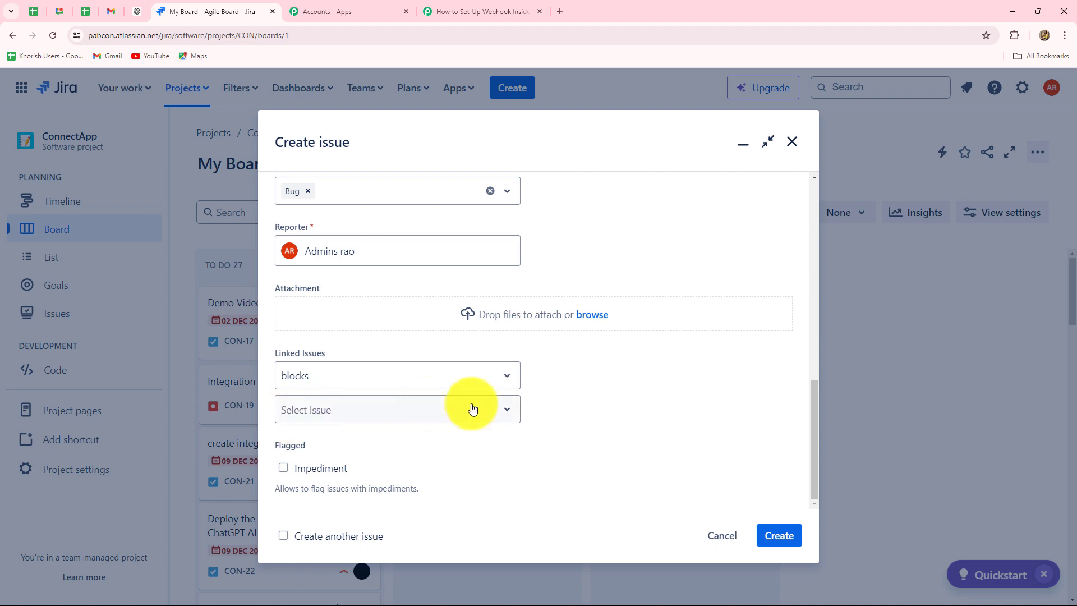
Step: Create bug CON-49, dismiss the notice, and switch to the Pabbly workflow
click(778, 535)
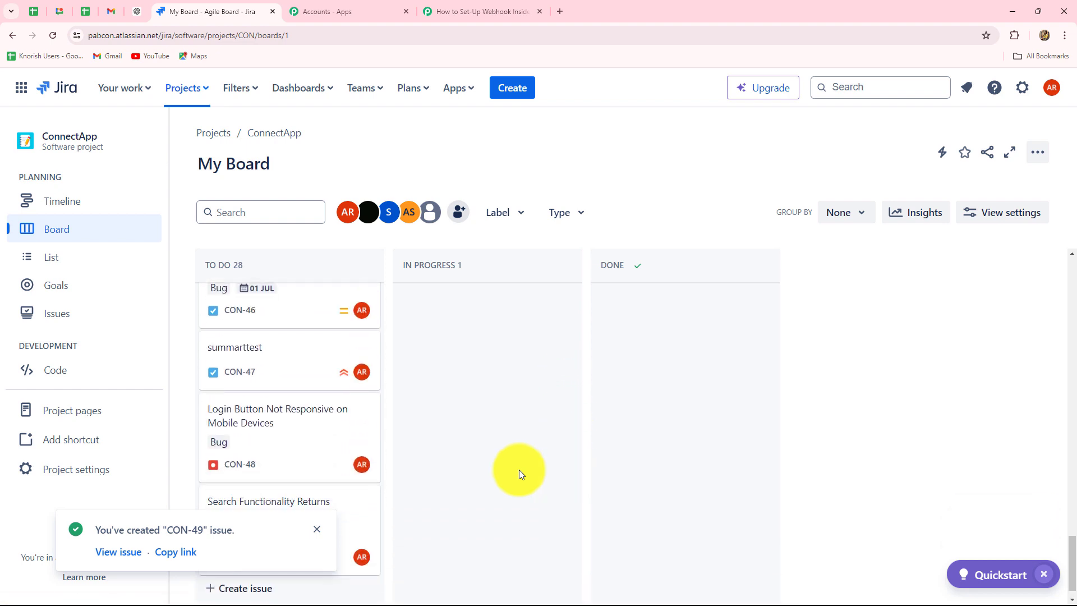
click(316, 531)
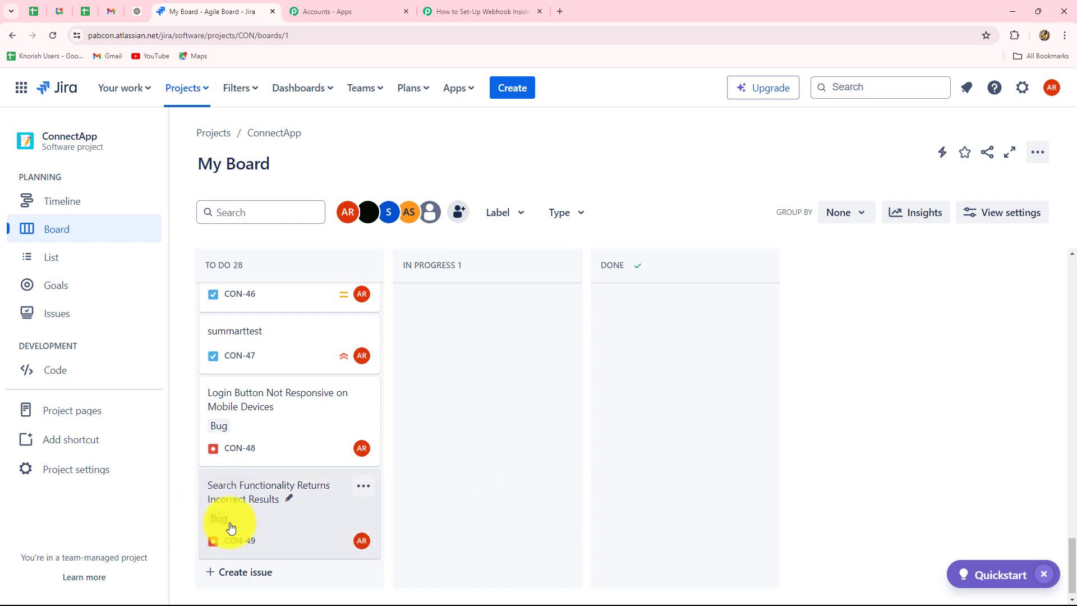
click(441, 11)
Step: Inspect the captured jira:issue_created webhook event and the Asia/Calcutta time zone values
scroll(1044, 280, down, 8)
scroll(1030, 363, down, 1)
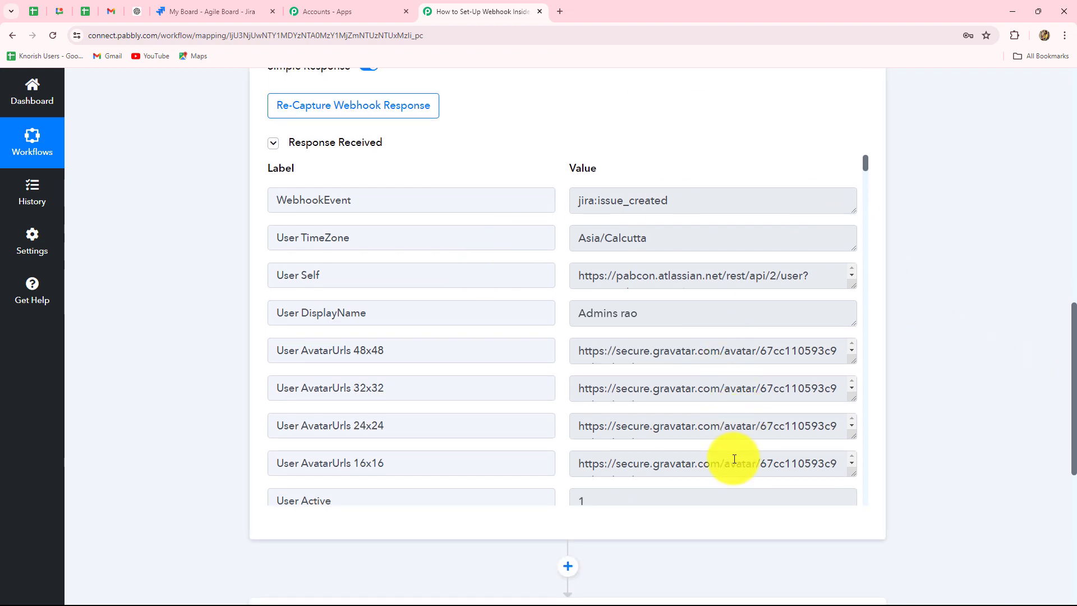
drag(674, 201, 574, 210)
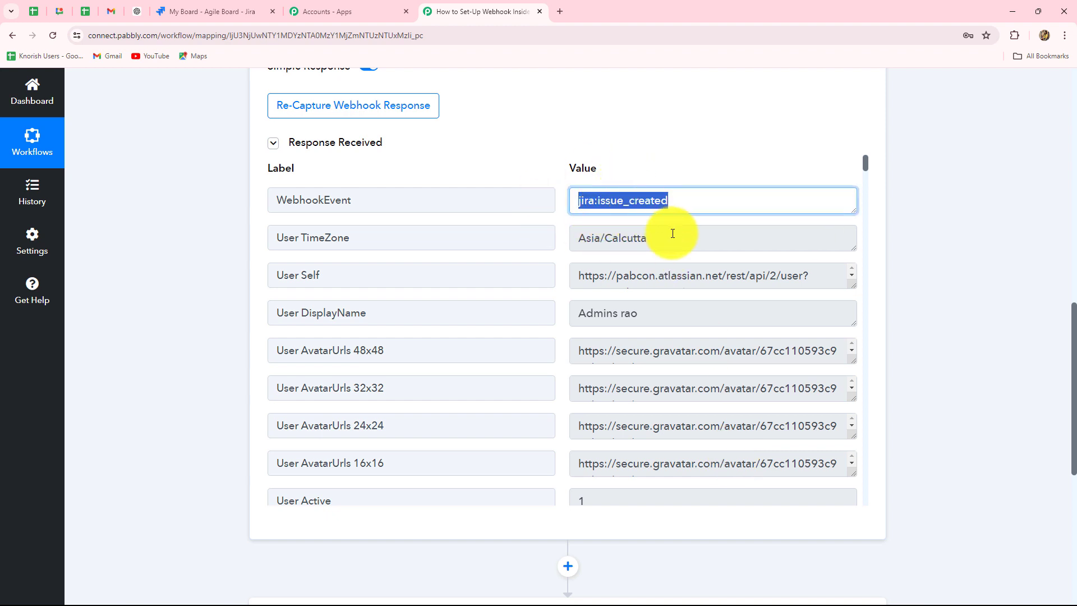
drag(665, 238, 547, 249)
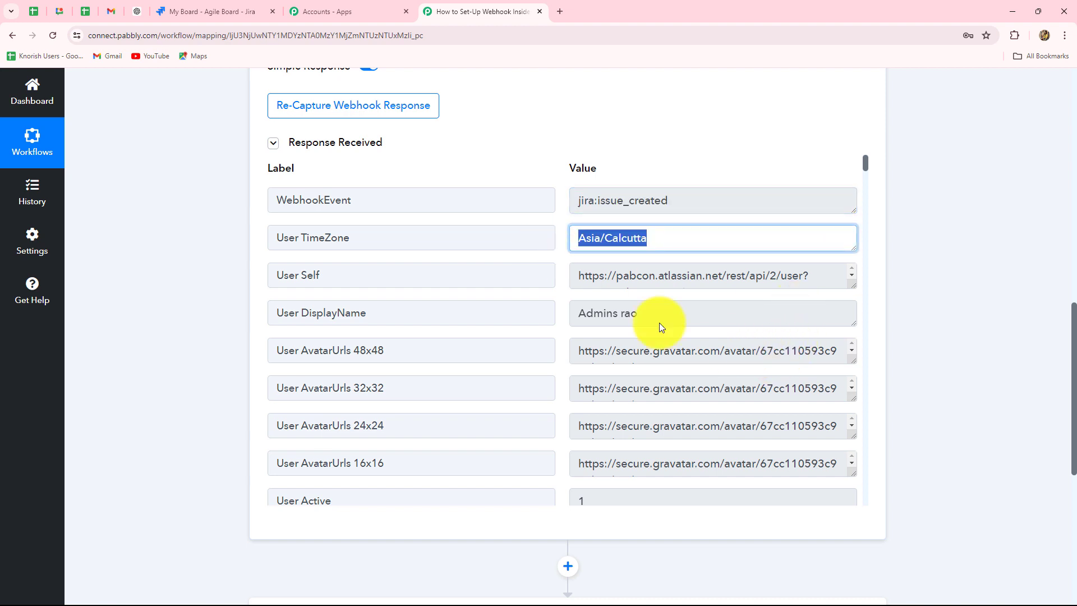
drag(659, 322, 592, 235)
Step: Review the captured Issue Key CON-49, its summary, full description and Medium priority
scroll(592, 235, down, 2)
scroll(690, 276, down, 1)
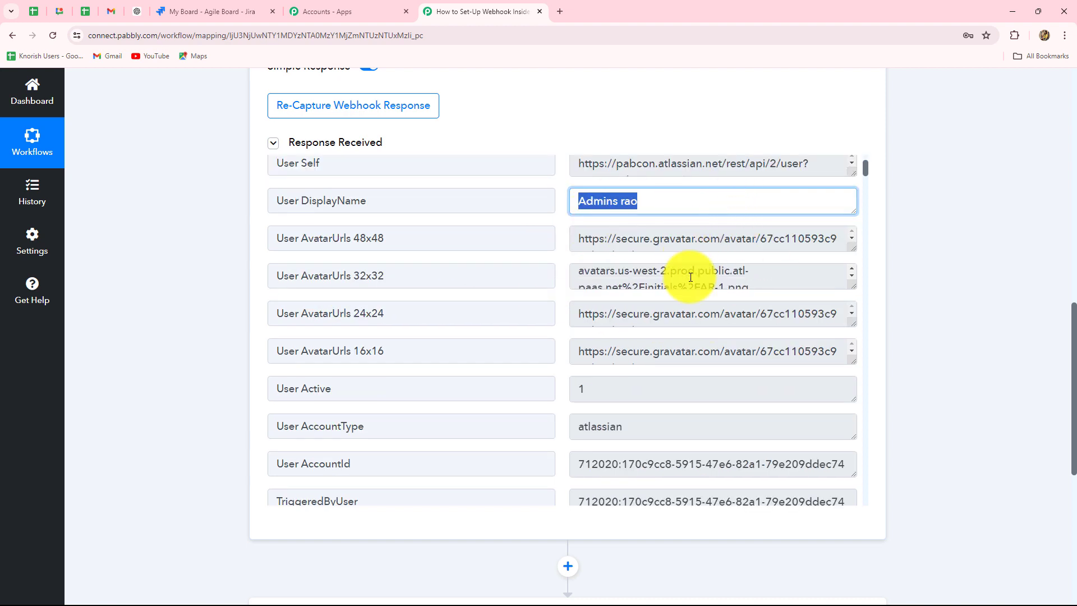
scroll(673, 351, down, 2)
scroll(646, 415, down, 4)
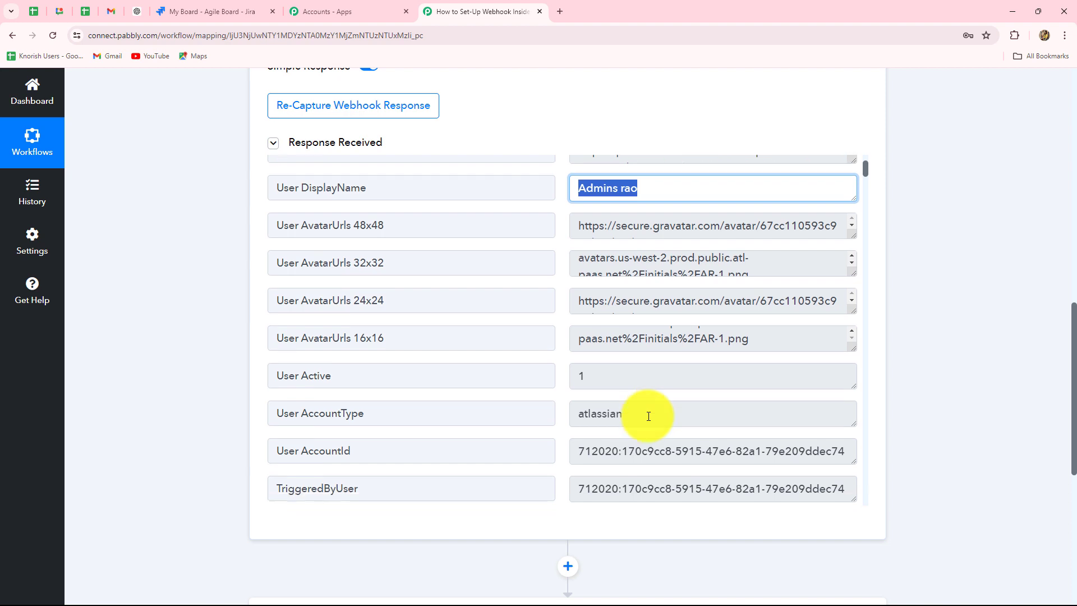
scroll(649, 416, down, 2)
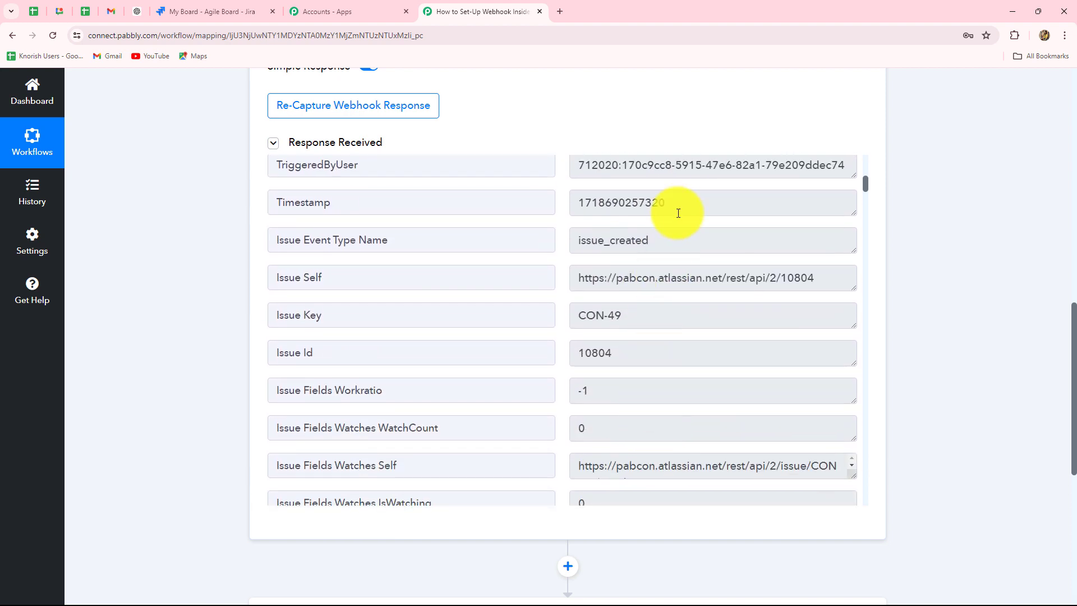
drag(679, 208, 565, 218)
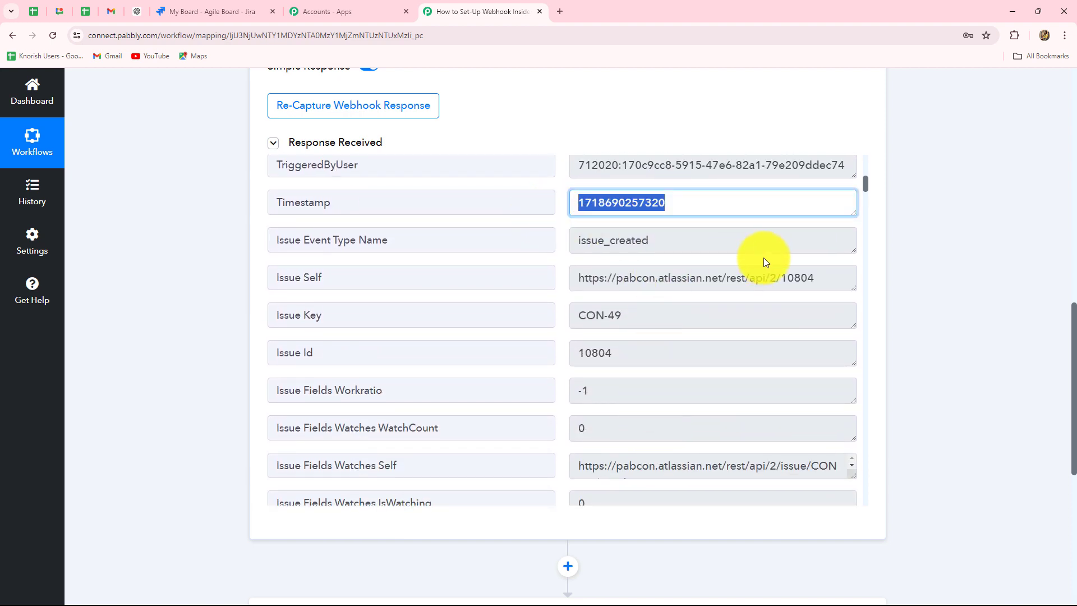
scroll(742, 372, down, 1)
drag(690, 261, 557, 269)
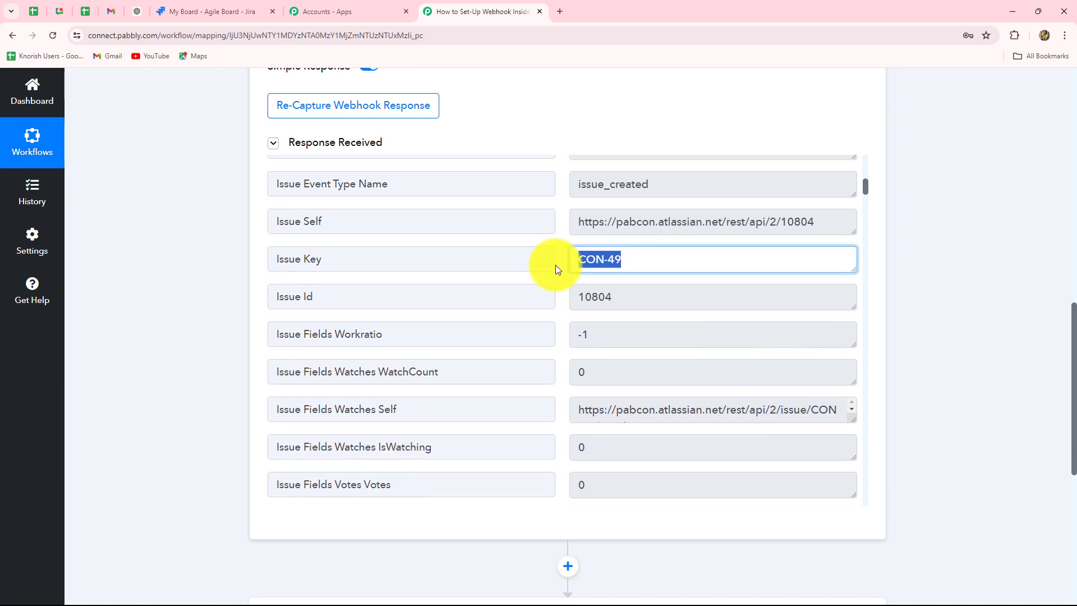
scroll(690, 361, down, 8)
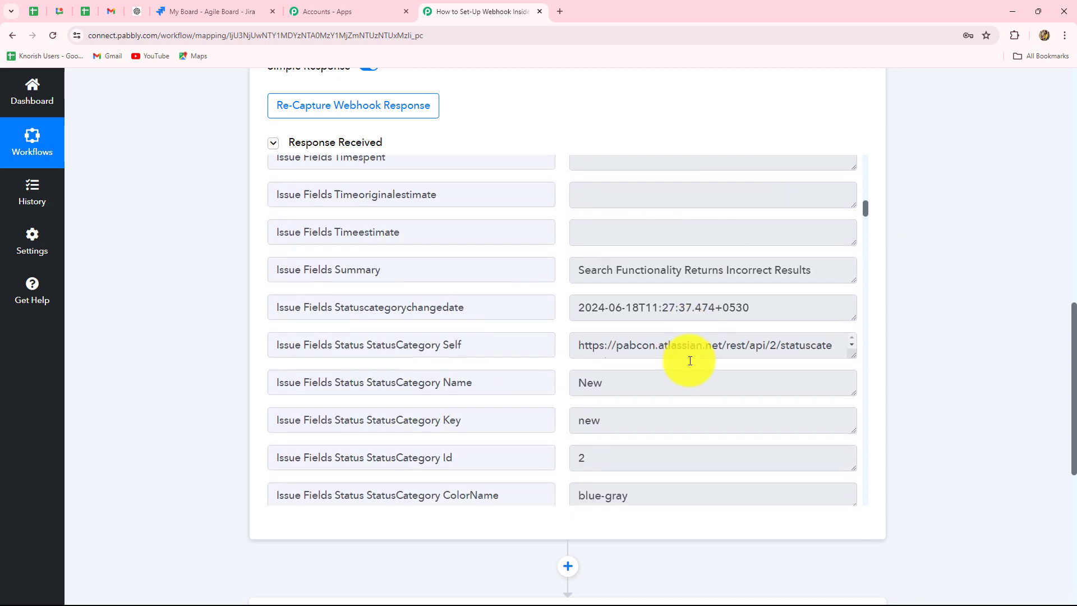
scroll(690, 361, down, 2)
scroll(690, 361, up, 4)
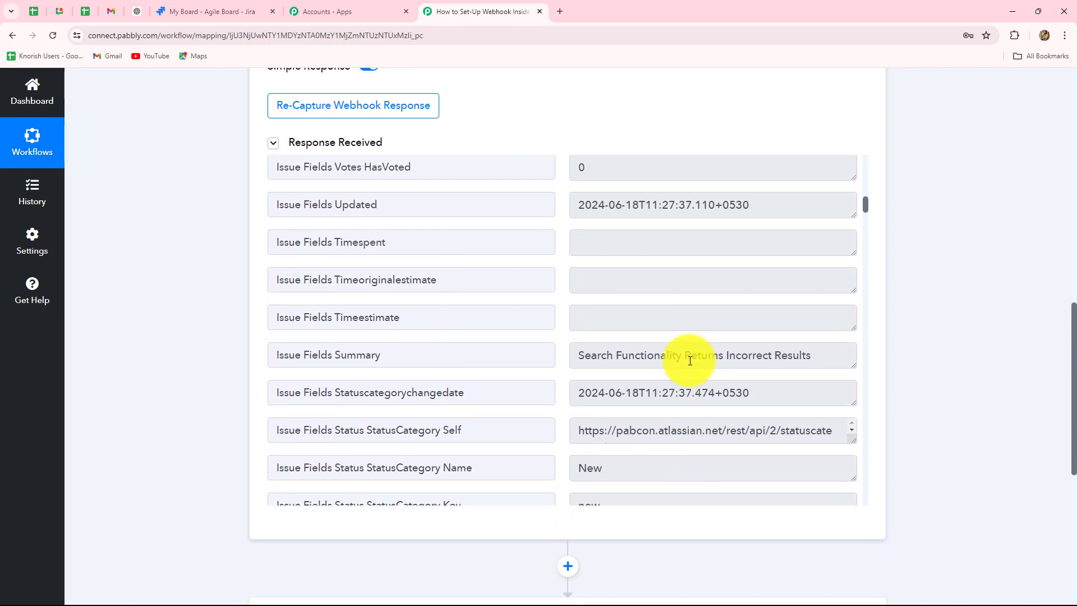
drag(574, 353, 819, 355)
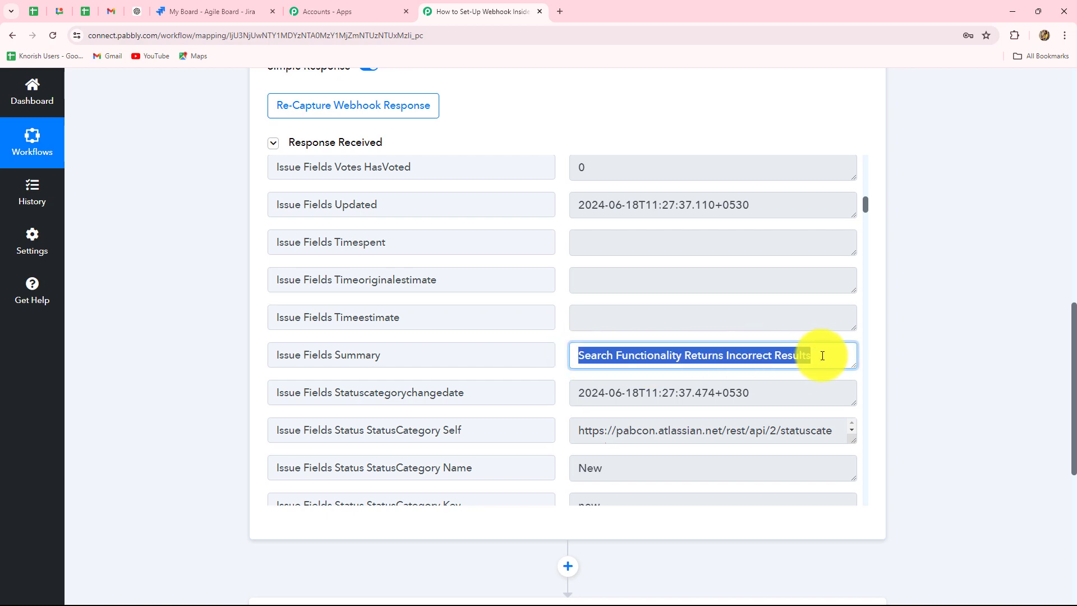
scroll(761, 380, down, 4)
scroll(761, 380, down, 4)
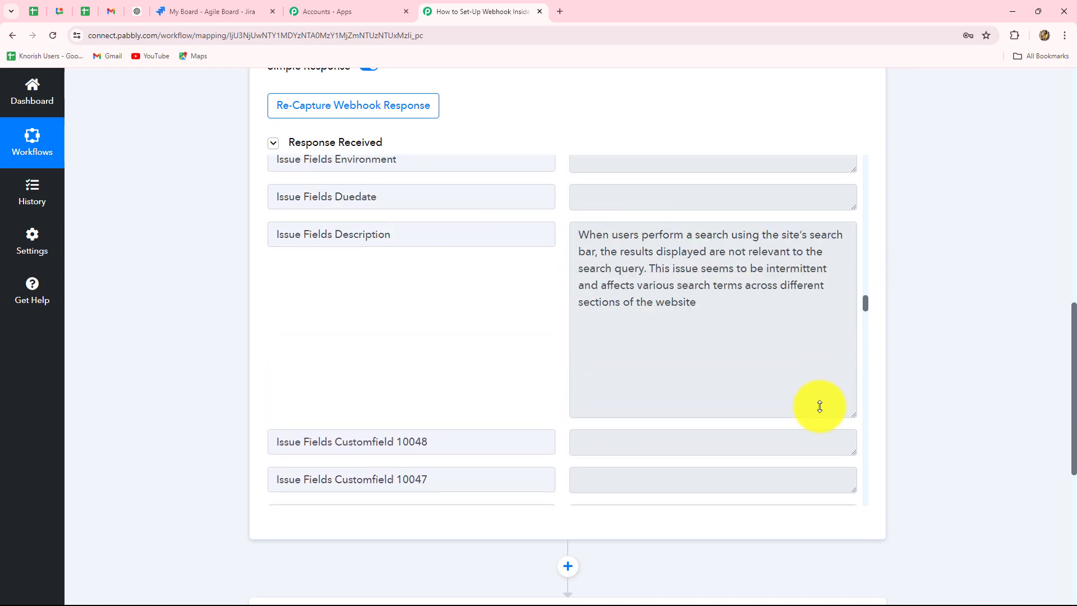
scroll(723, 454, up, 20)
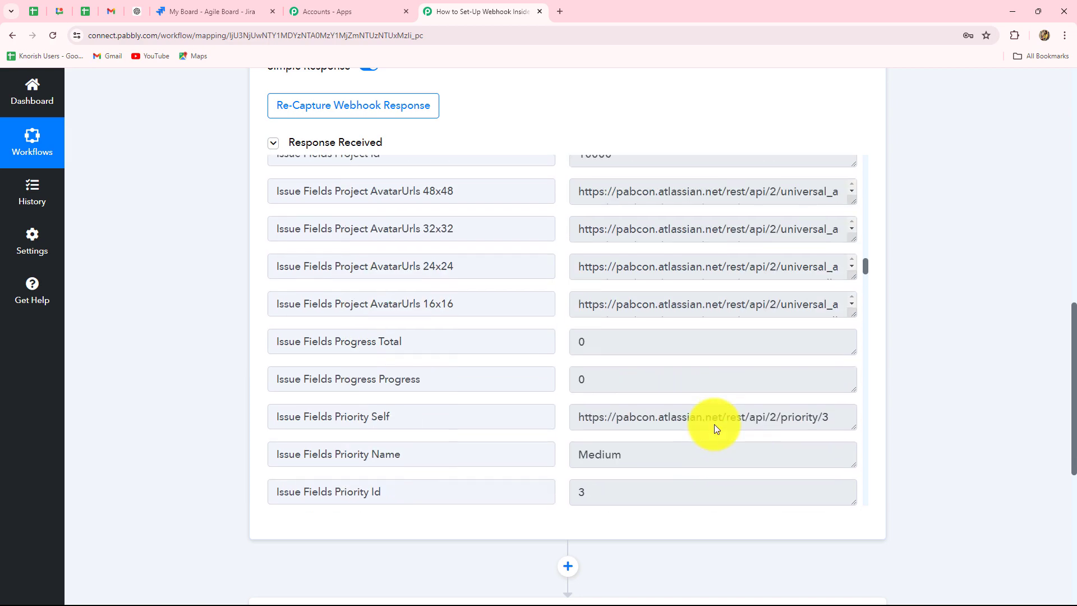
scroll(1011, 411, up, 13)
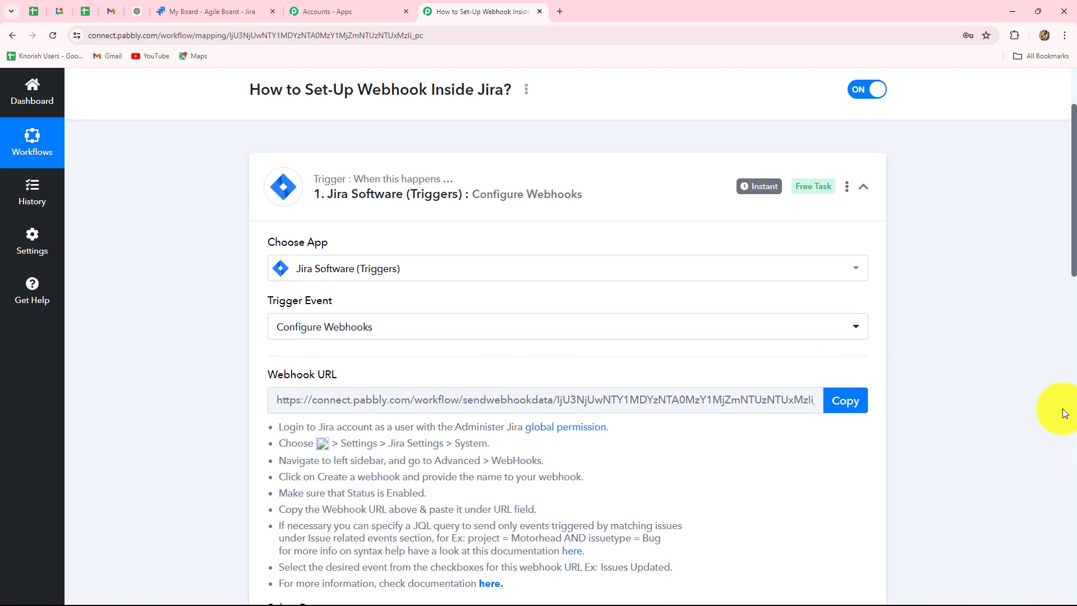
Step: Collapse the Jira Software Configure Webhooks trigger so the next action step shows below it
click(863, 298)
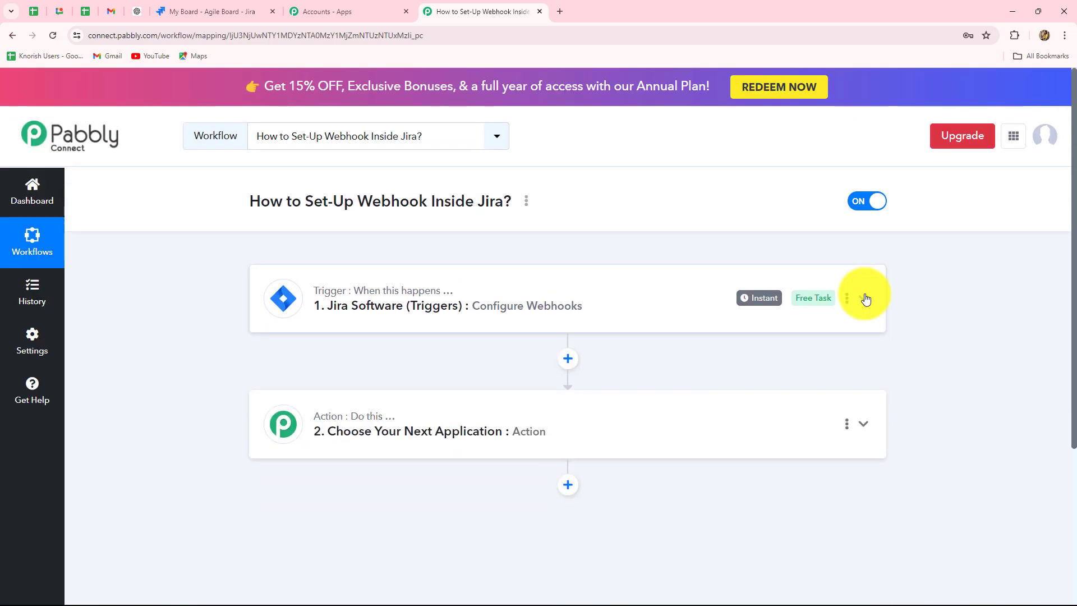